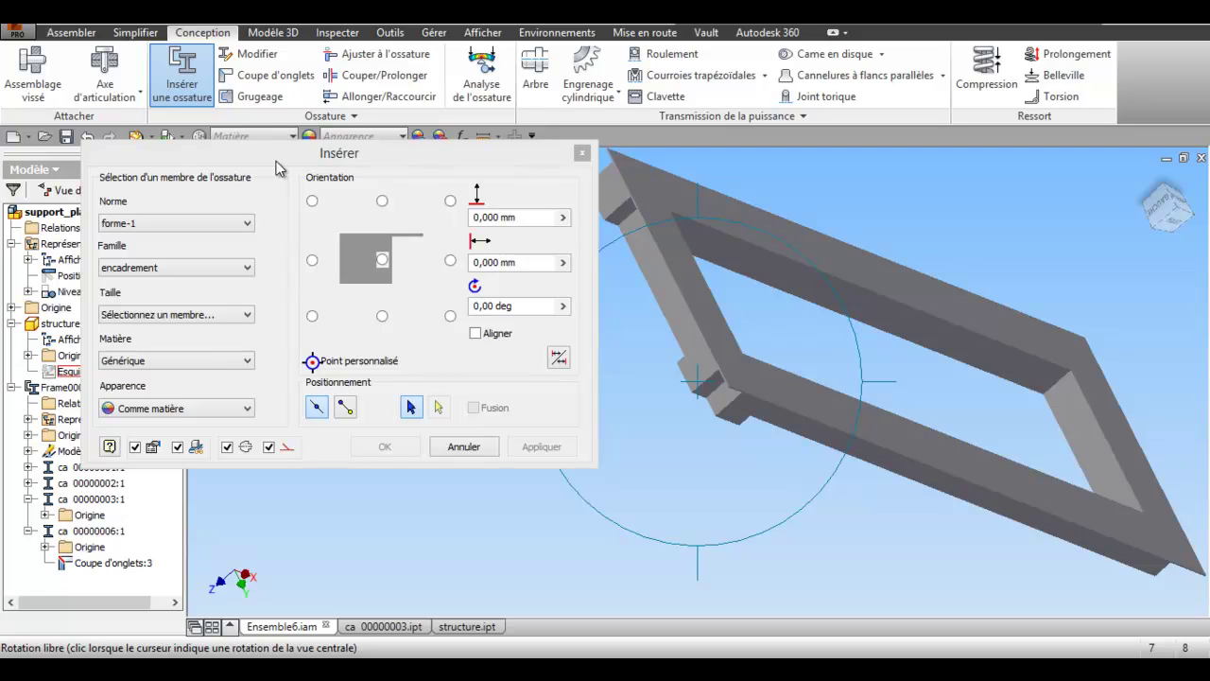
{"action": "left_click", "coordinate": [247, 223]}
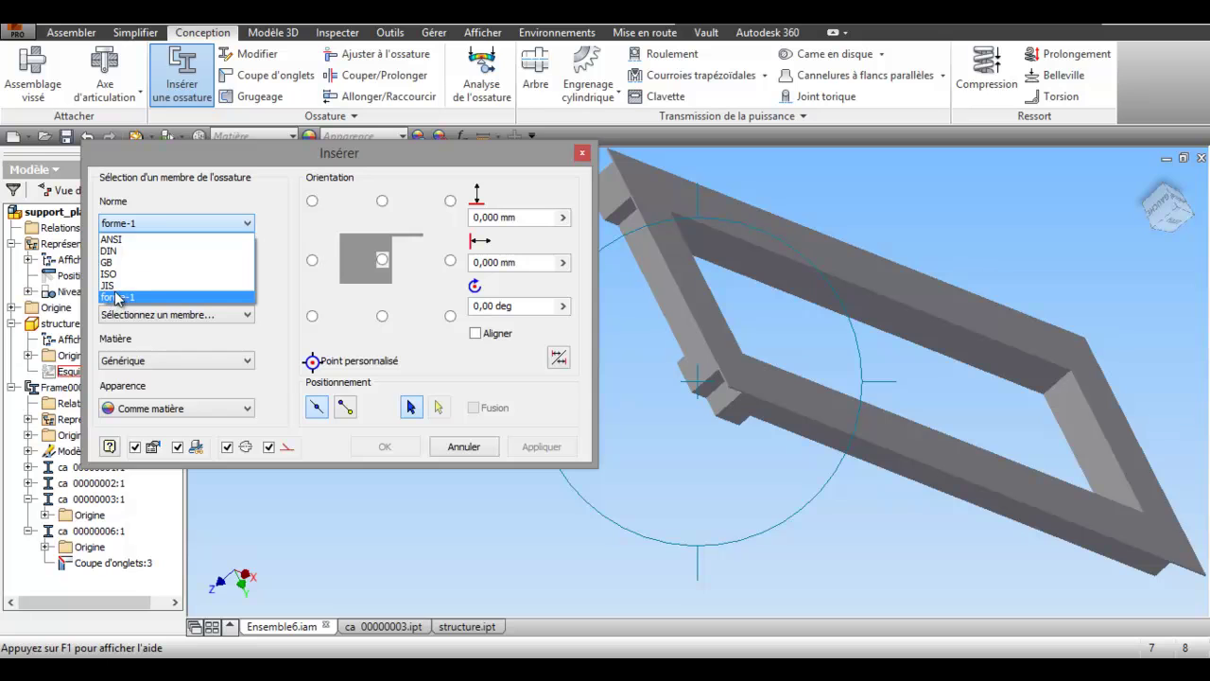
{"action": "left_click", "coordinate": [208, 155]}
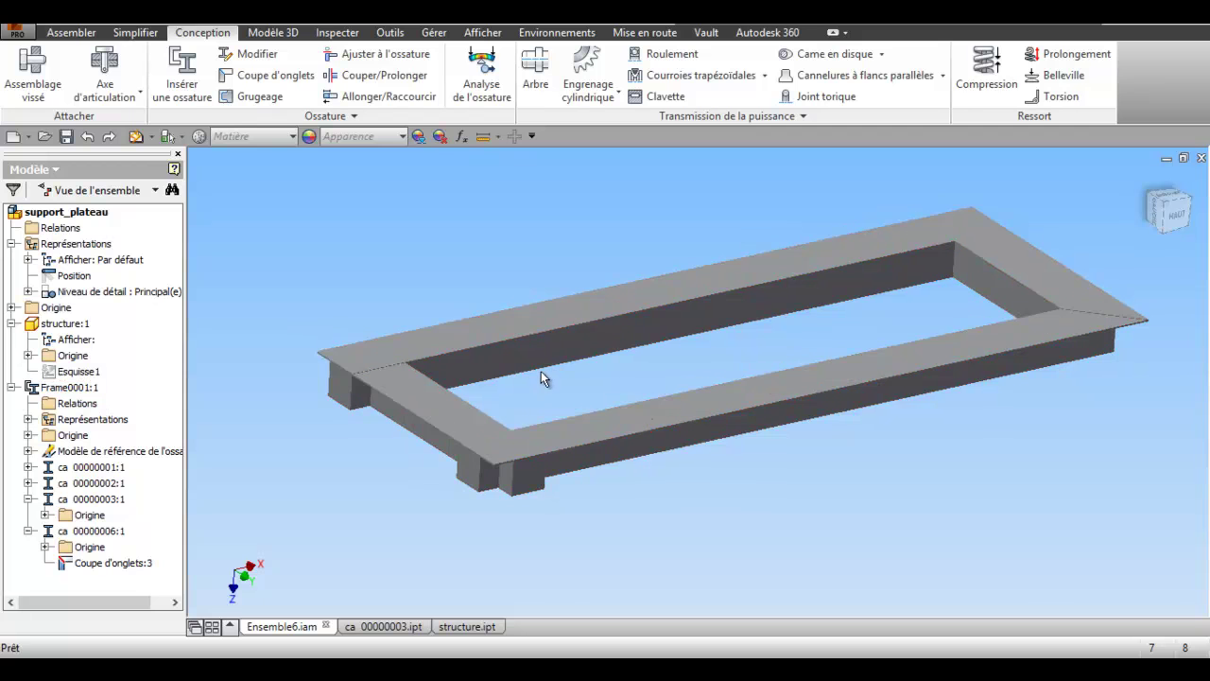
Mitre the corner between the rear long frame member and the left short member with a 0 mm gap.
{"action": "key", "text": "F2"}
{"action": "mouse_move", "coordinate": [542, 370]}
{"action": "left_mouse_down"}
{"action": "mouse_move", "coordinate": [522, 385]}
{"action": "mouse_move", "coordinate": [544, 375]}
{"action": "left_mouse_up"}
{"action": "key", "text": "Escape"}
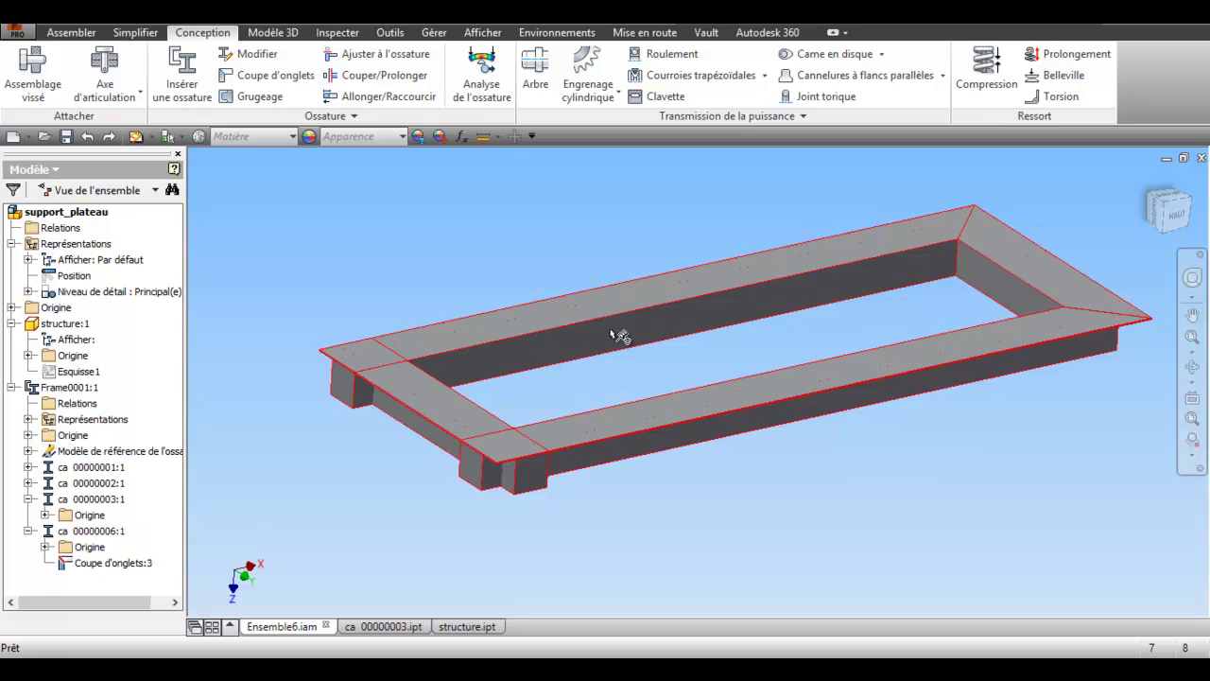
{"action": "left_click", "coordinate": [274, 77]}
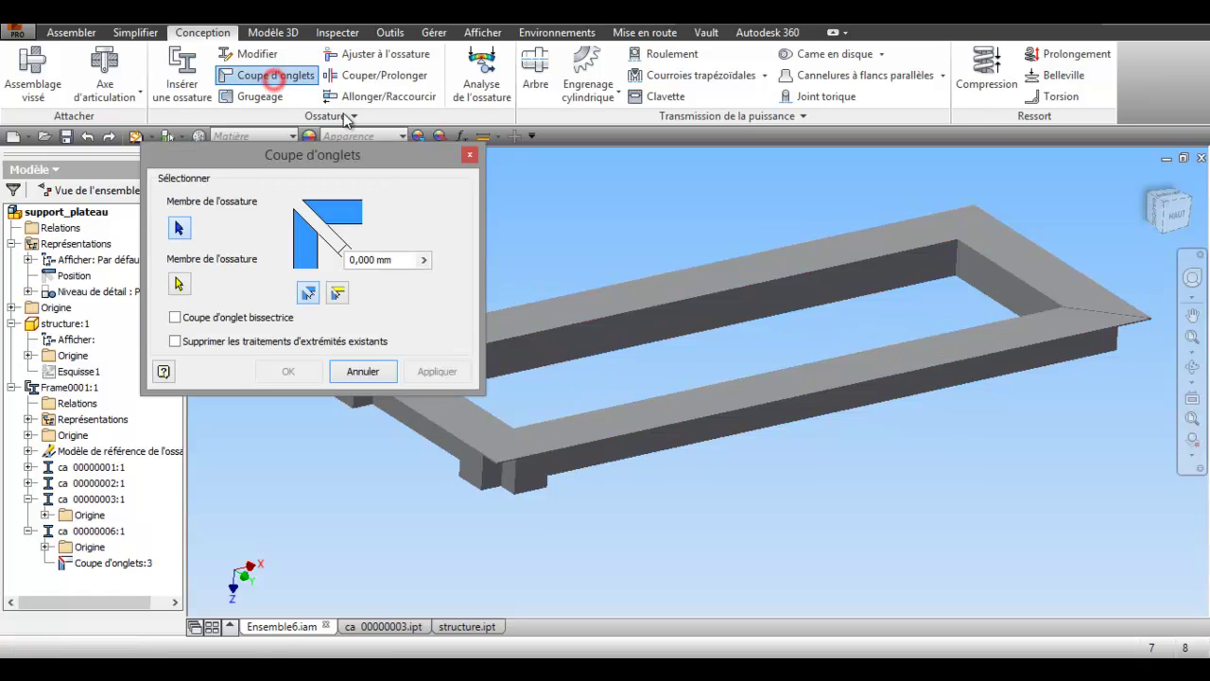
{"action": "left_click", "coordinate": [536, 319]}
{"action": "middle_click_drag", "start_coordinate": [626, 354], "coordinate": [735, 367]}
{"action": "left_click", "coordinate": [551, 402]}
{"action": "left_click", "coordinate": [412, 375]}
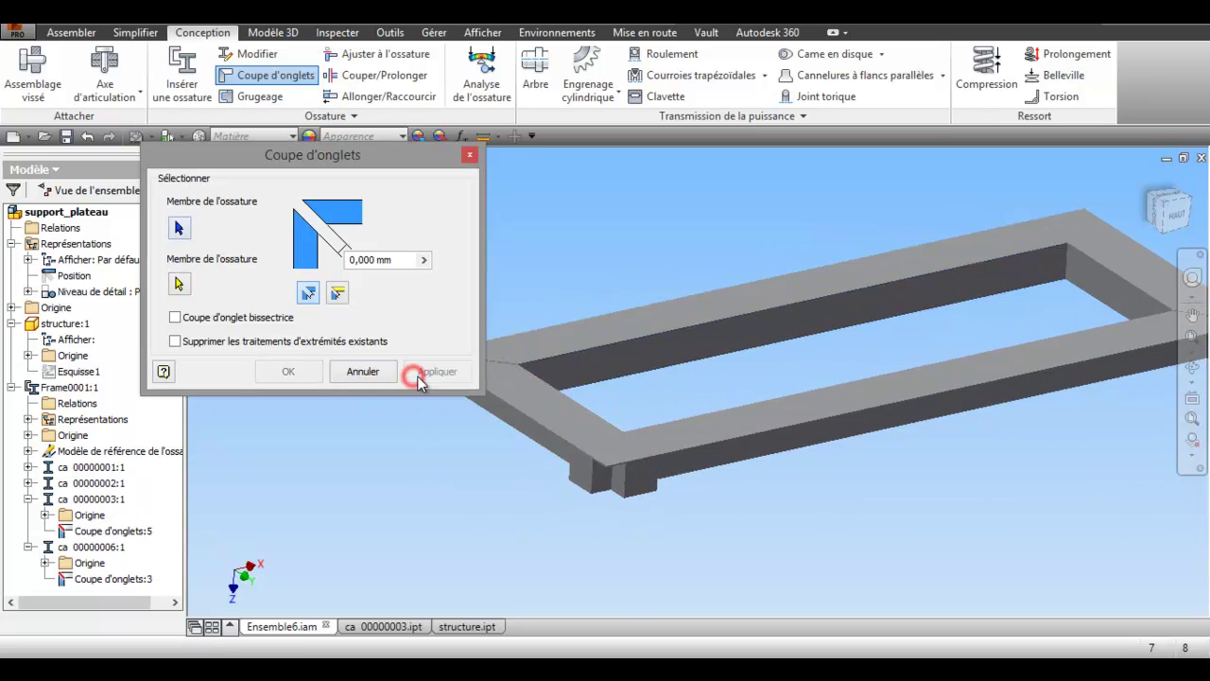
Mitre the corner between the front long frame member and the left short member, and finish the mitre command.
{"action": "left_click", "coordinate": [693, 440]}
{"action": "left_click", "coordinate": [577, 424]}
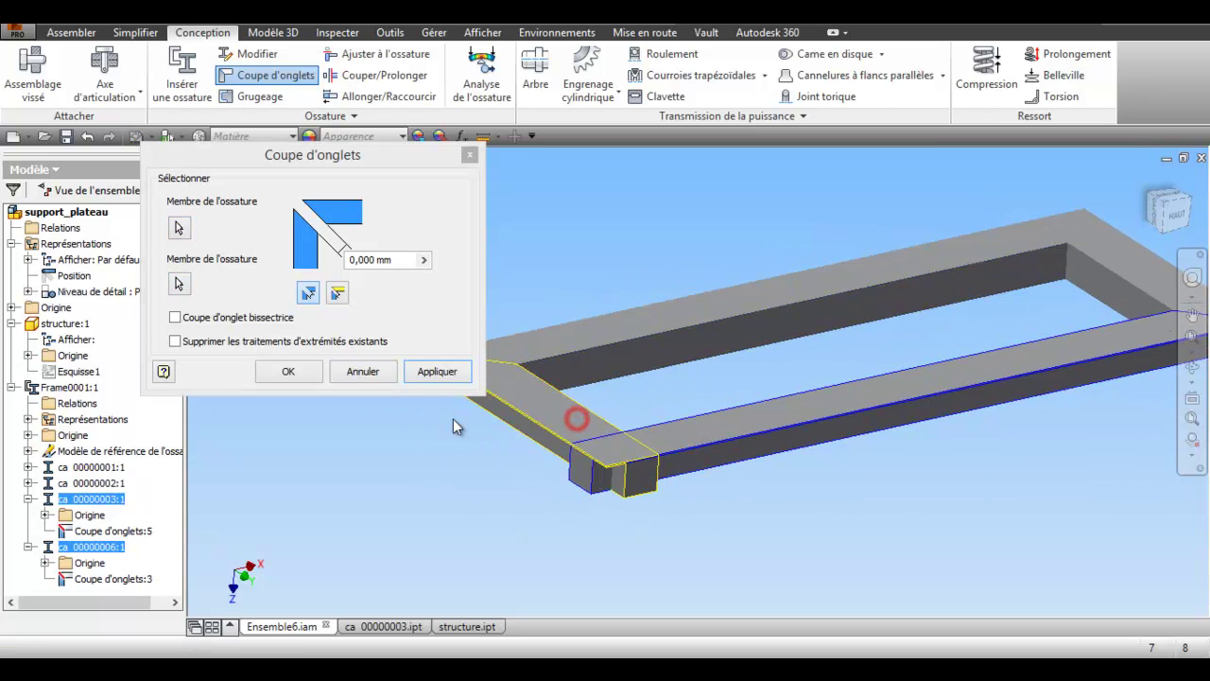
{"action": "left_click", "coordinate": [437, 371]}
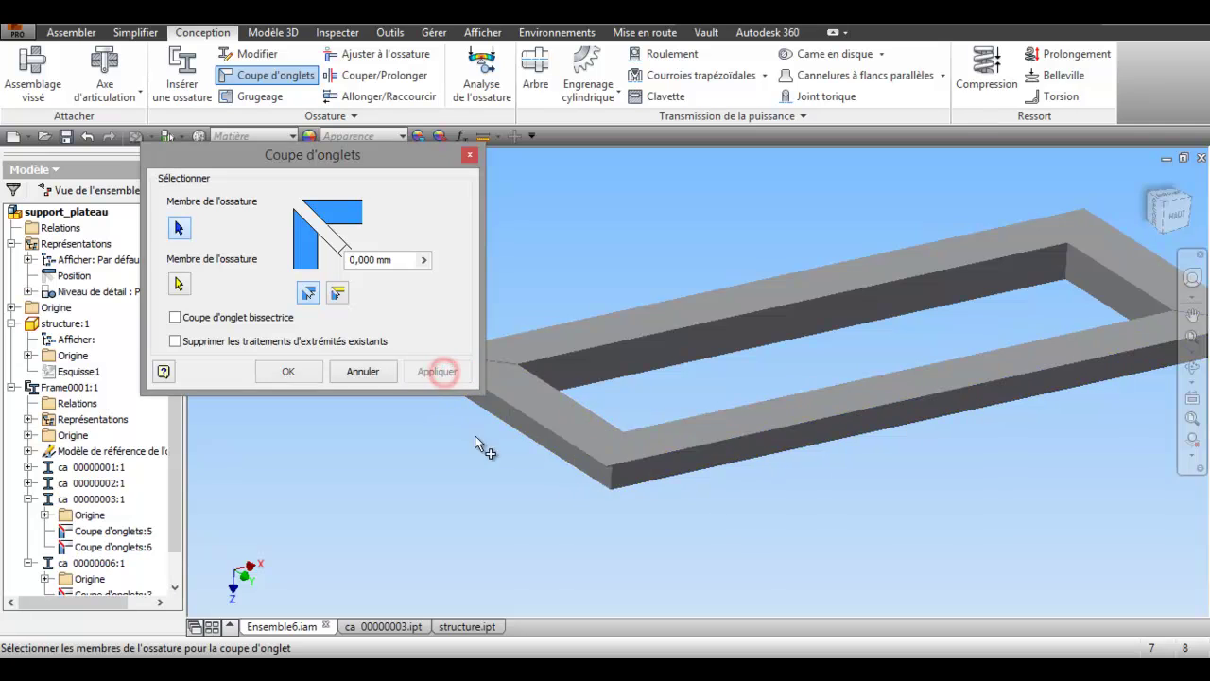
{"action": "left_click", "coordinate": [469, 159]}
{"action": "key", "text": "F6"}
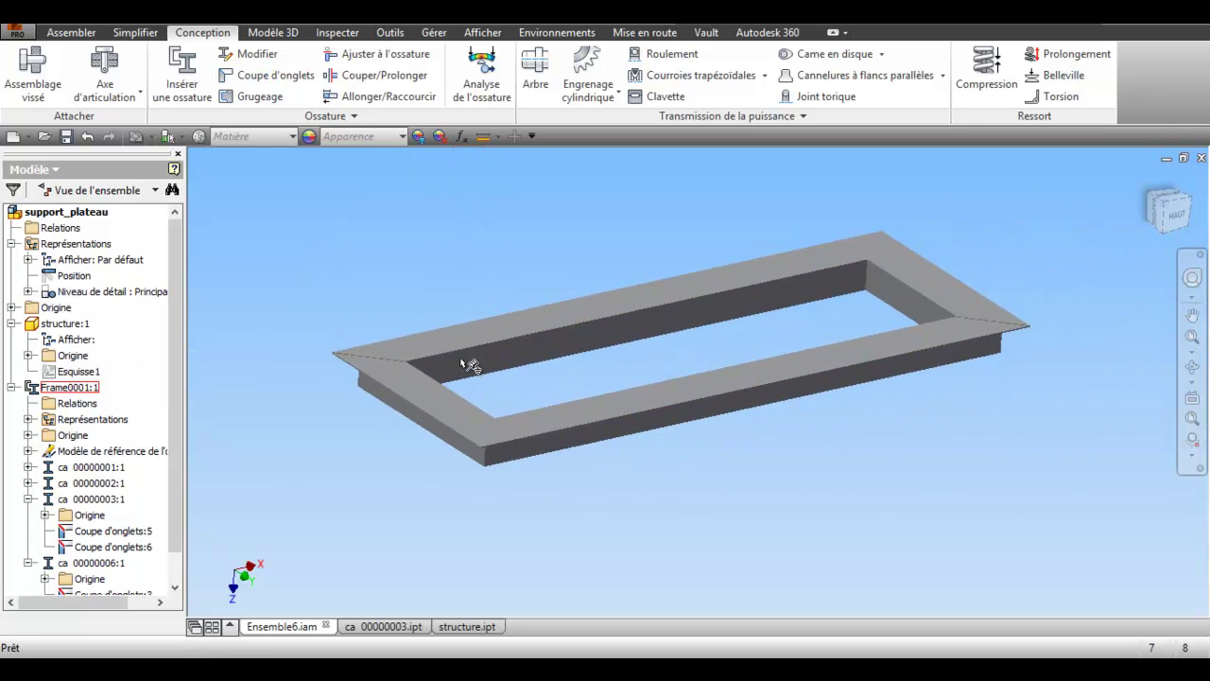
{"action": "scroll", "coordinate": [473, 365], "scroll_direction": "up", "scroll_amount": 3}
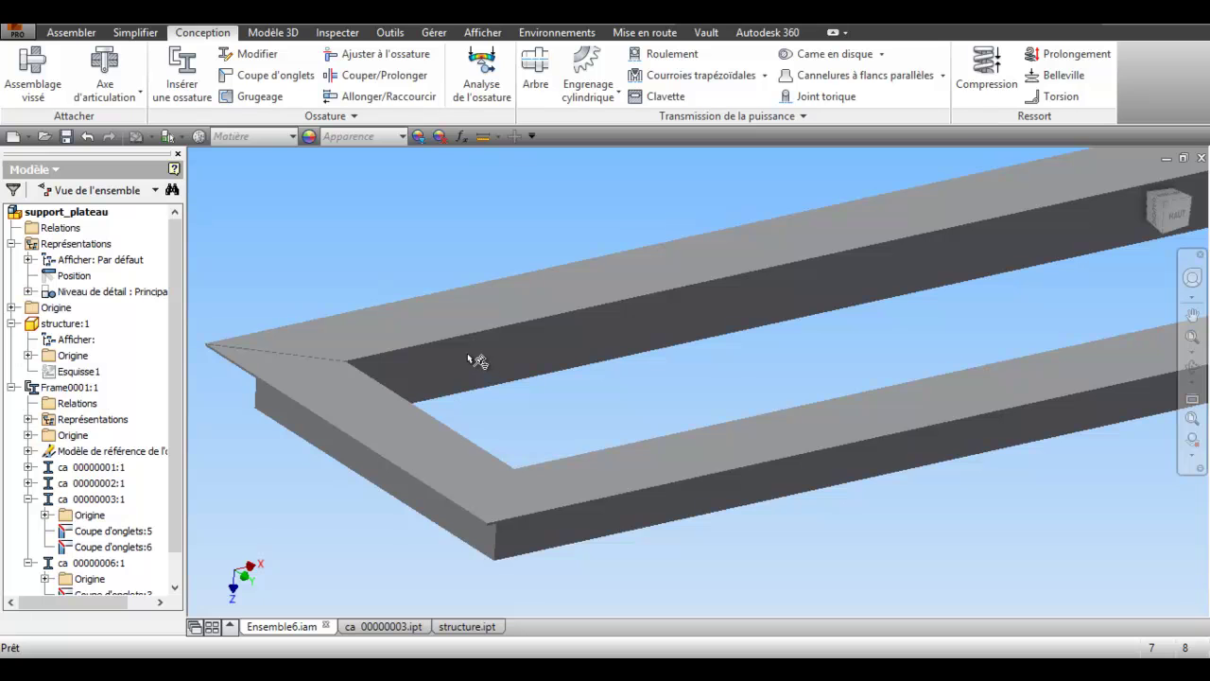
{"action": "scroll", "coordinate": [500, 378], "scroll_direction": "down", "scroll_amount": 4}
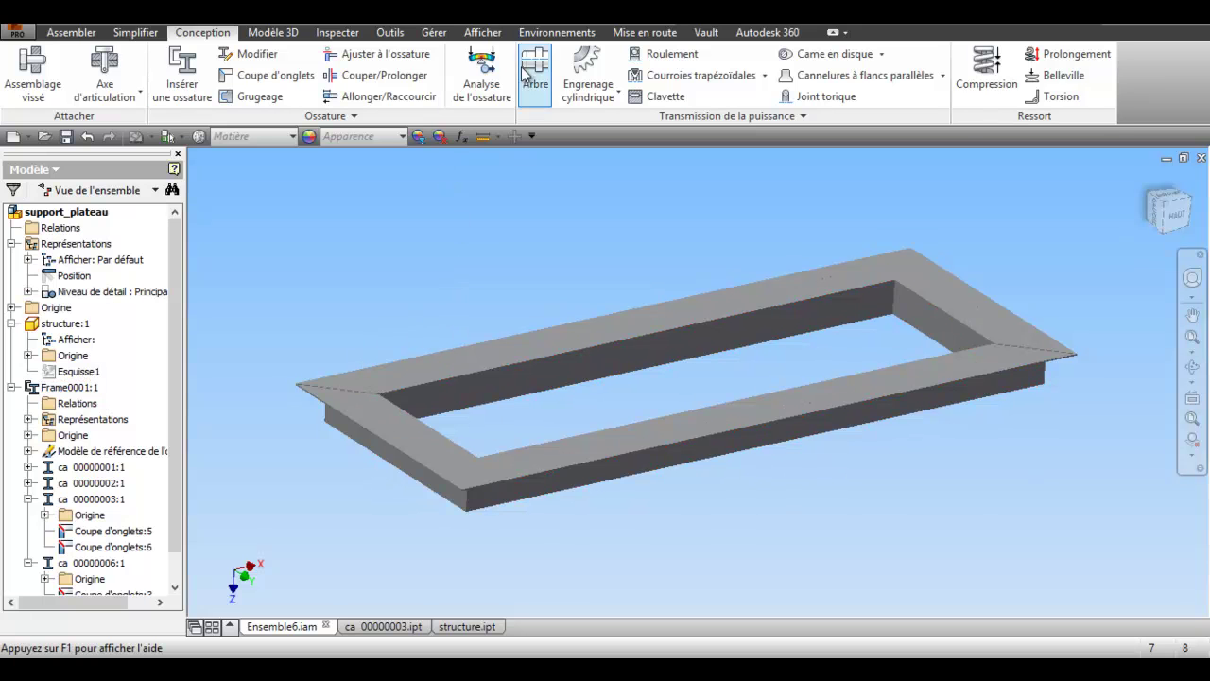
Open the Content Center library configuration of the la_fenetre project.
{"action": "left_click", "coordinate": [617, 34]}
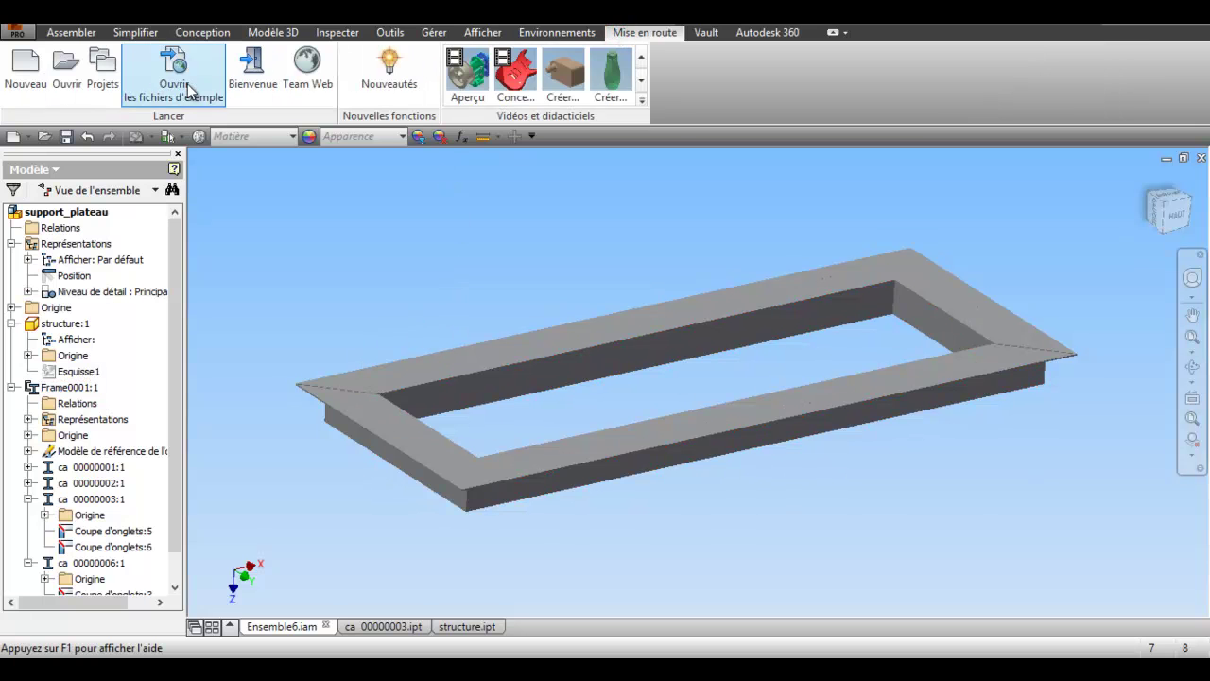
{"action": "left_click", "coordinate": [104, 66]}
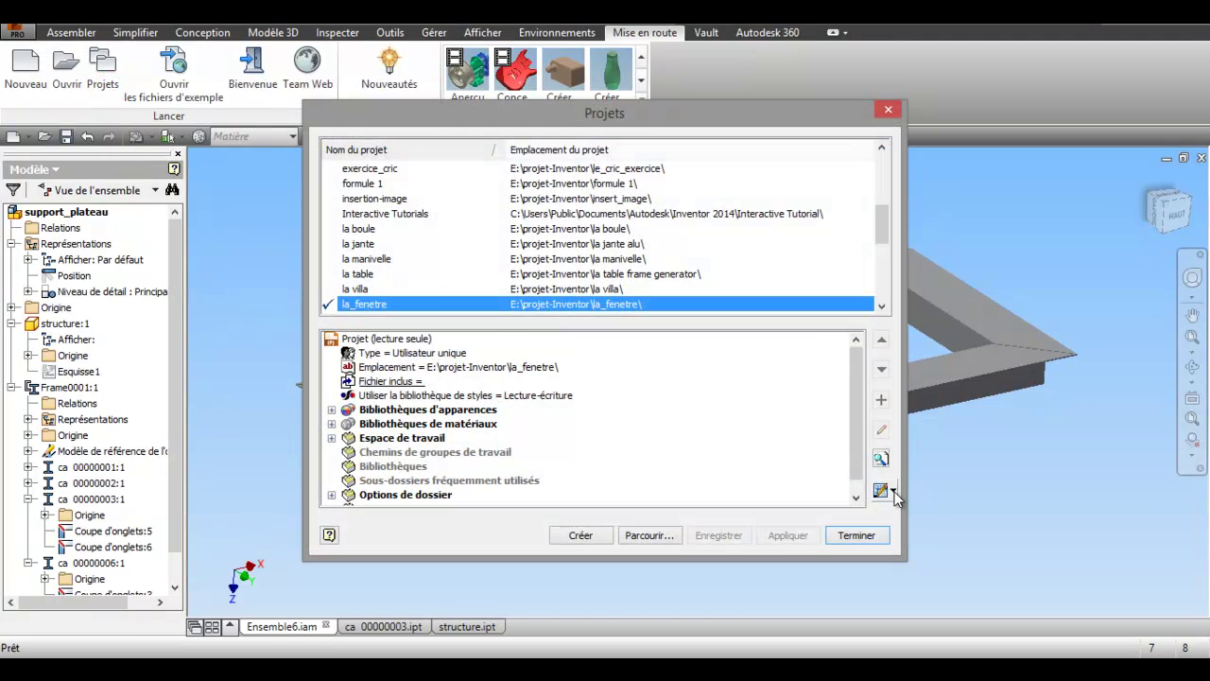
{"action": "left_click", "coordinate": [895, 491]}
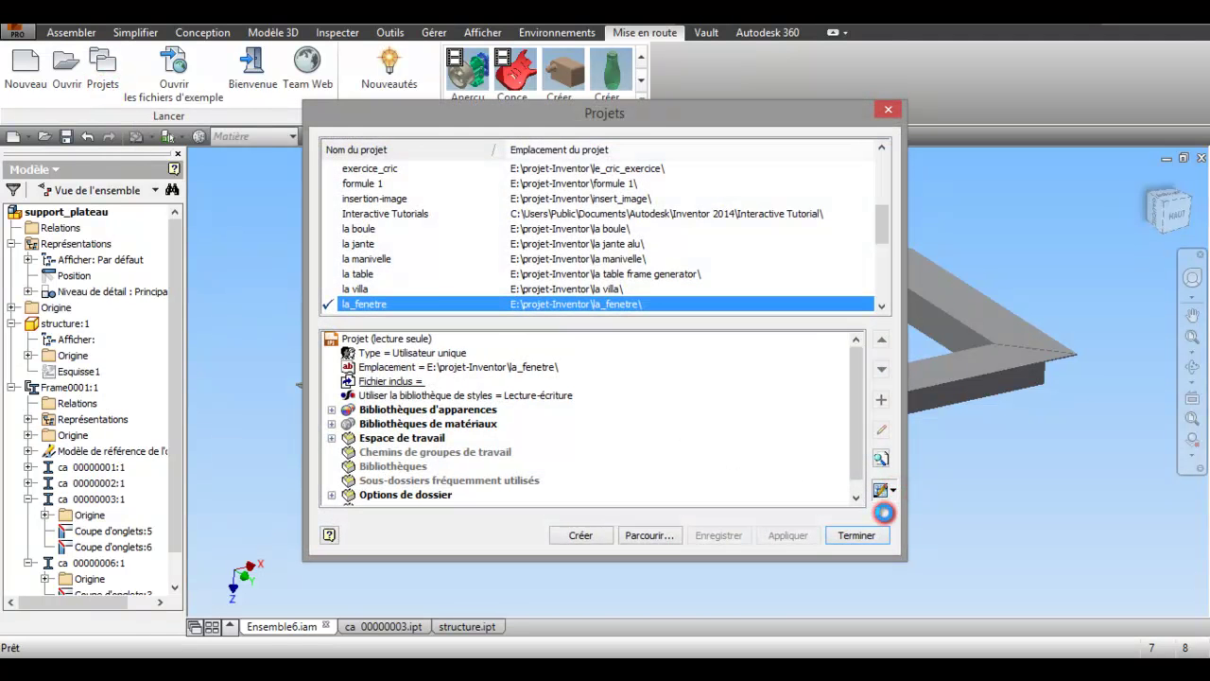
{"action": "left_click", "coordinate": [883, 514]}
{"action": "left_click_drag", "start_coordinate": [816, 365], "coordinate": [804, 422]}
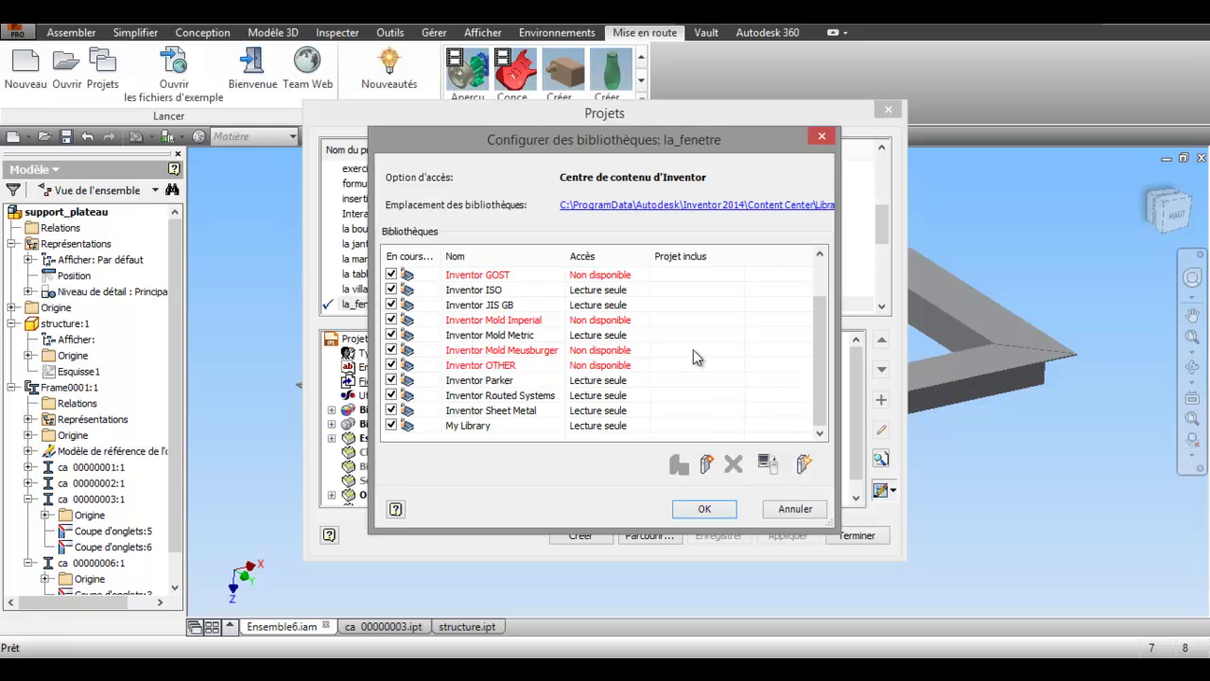
Create a new Content Center library with "ma bibliothèque" as its display name and file name.
{"action": "left_click", "coordinate": [707, 466]}
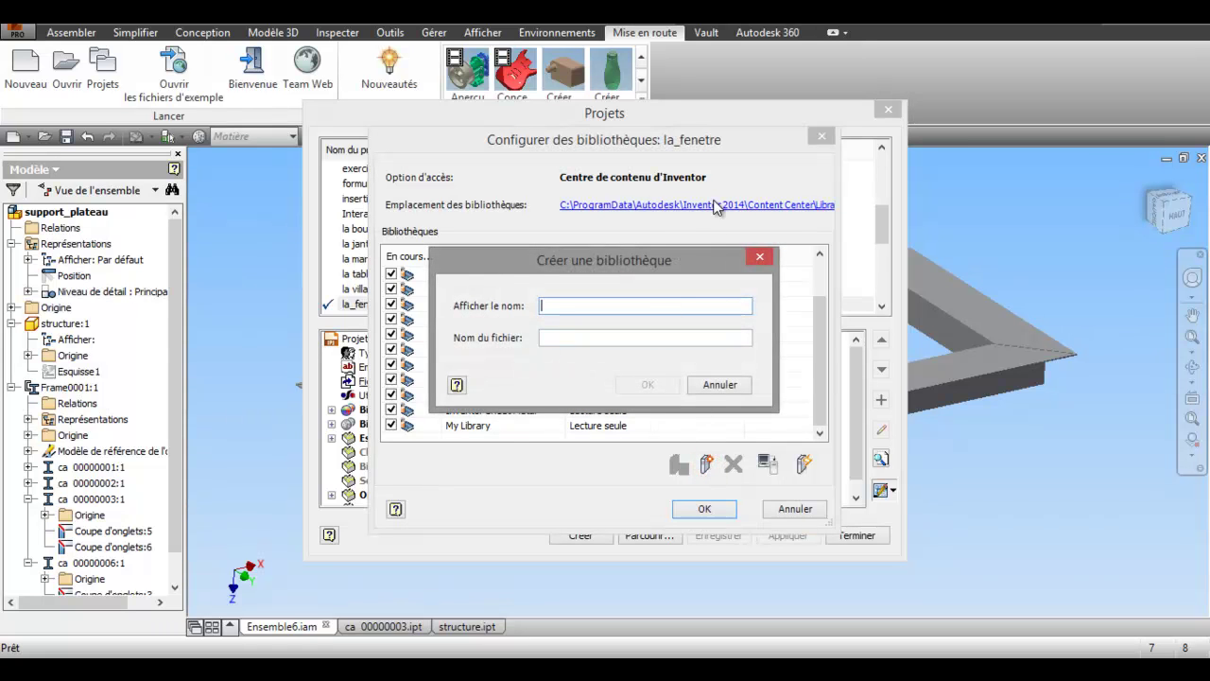
{"action": "type", "text": "ma bibliothèque"}
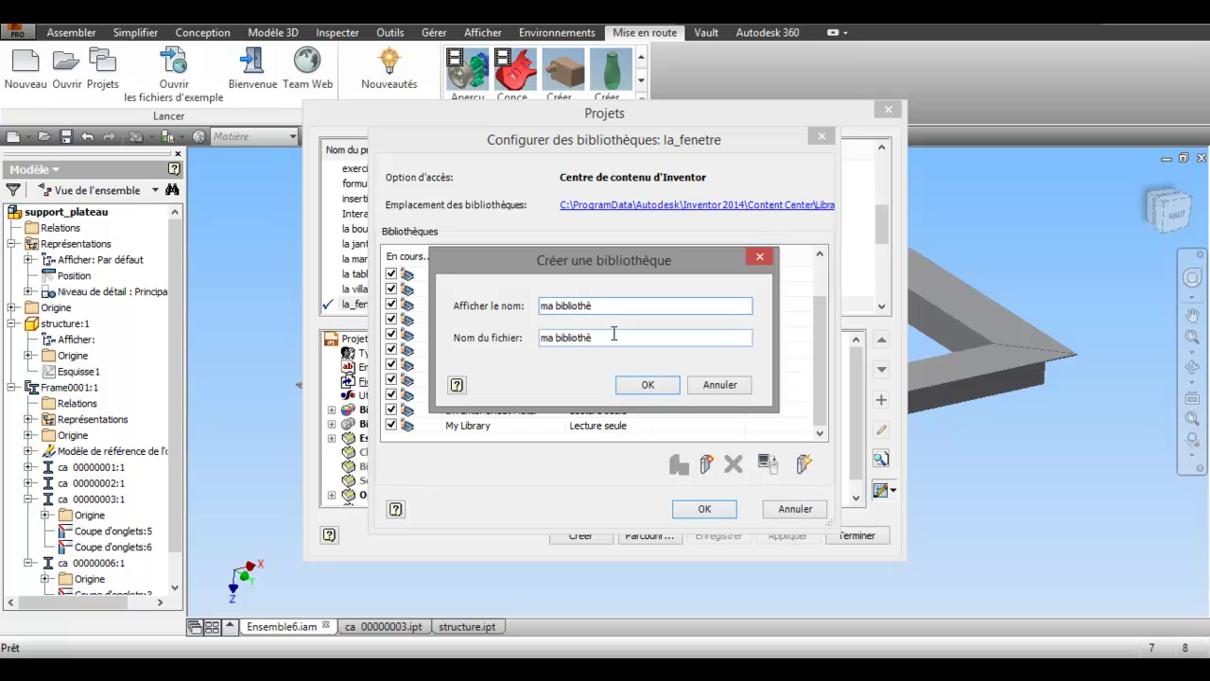
{"action": "left_click", "coordinate": [658, 385]}
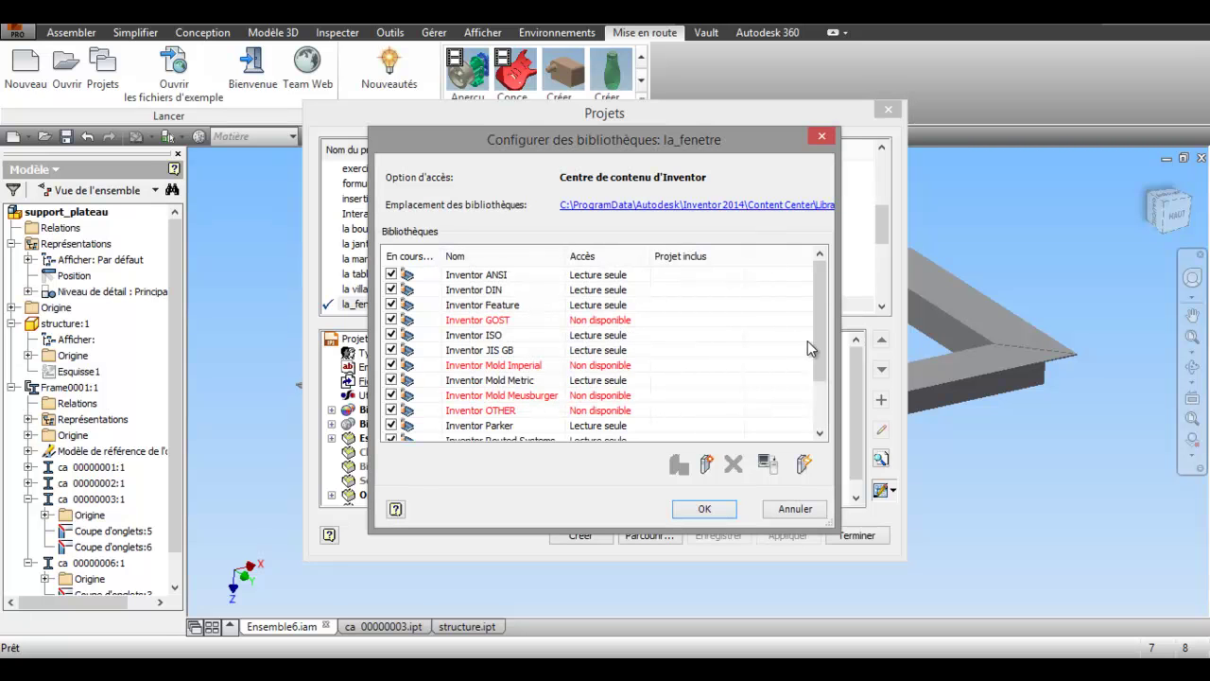
{"action": "scroll", "coordinate": [808, 340], "scroll_direction": "down", "scroll_amount": 2}
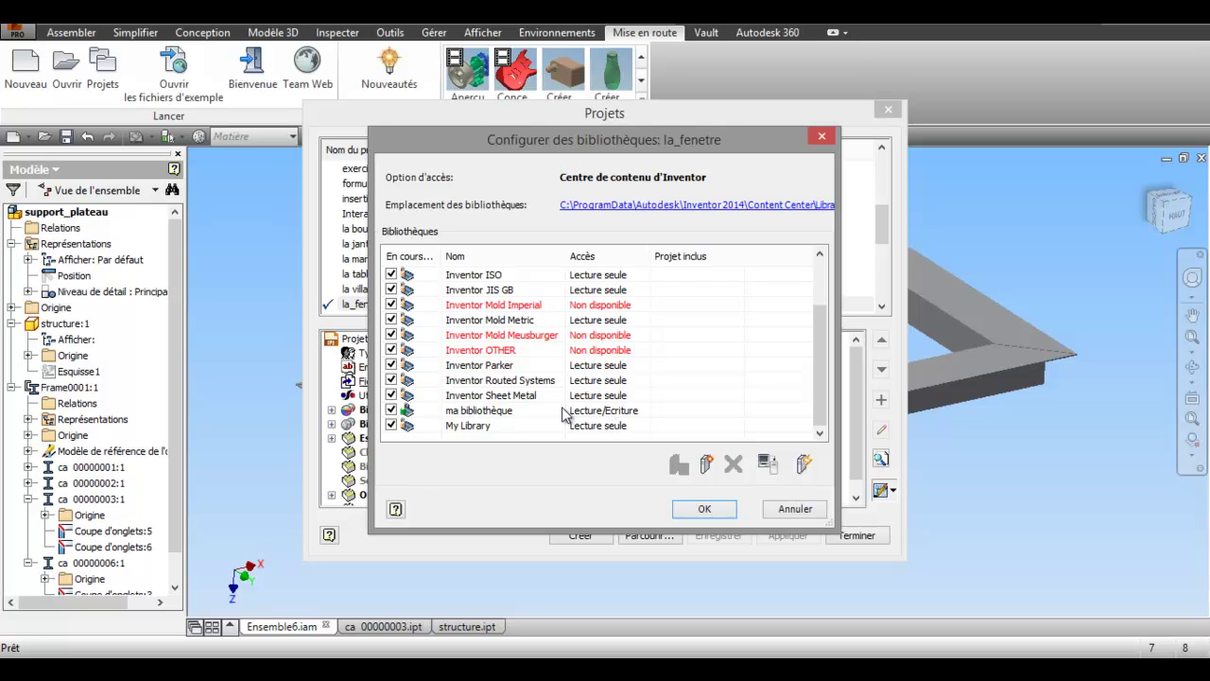
Accept the library configuration and save the changes to the la_fenetre project.
{"action": "left_click", "coordinate": [705, 510]}
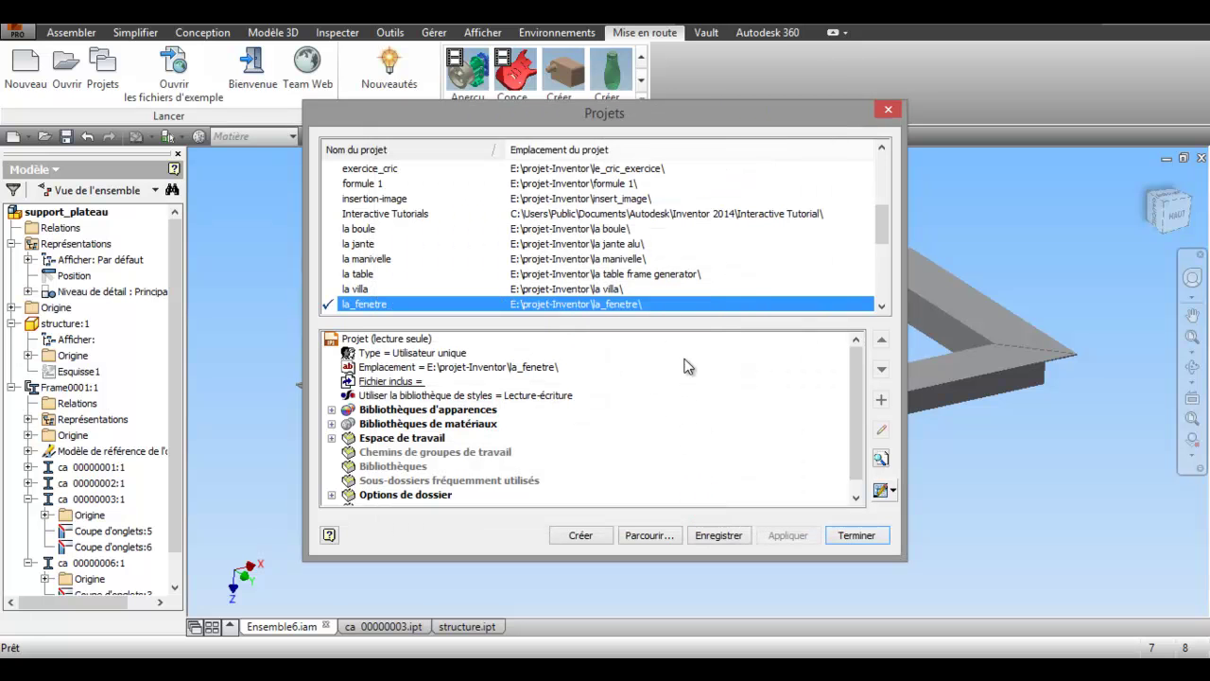
{"action": "left_click", "coordinate": [839, 536]}
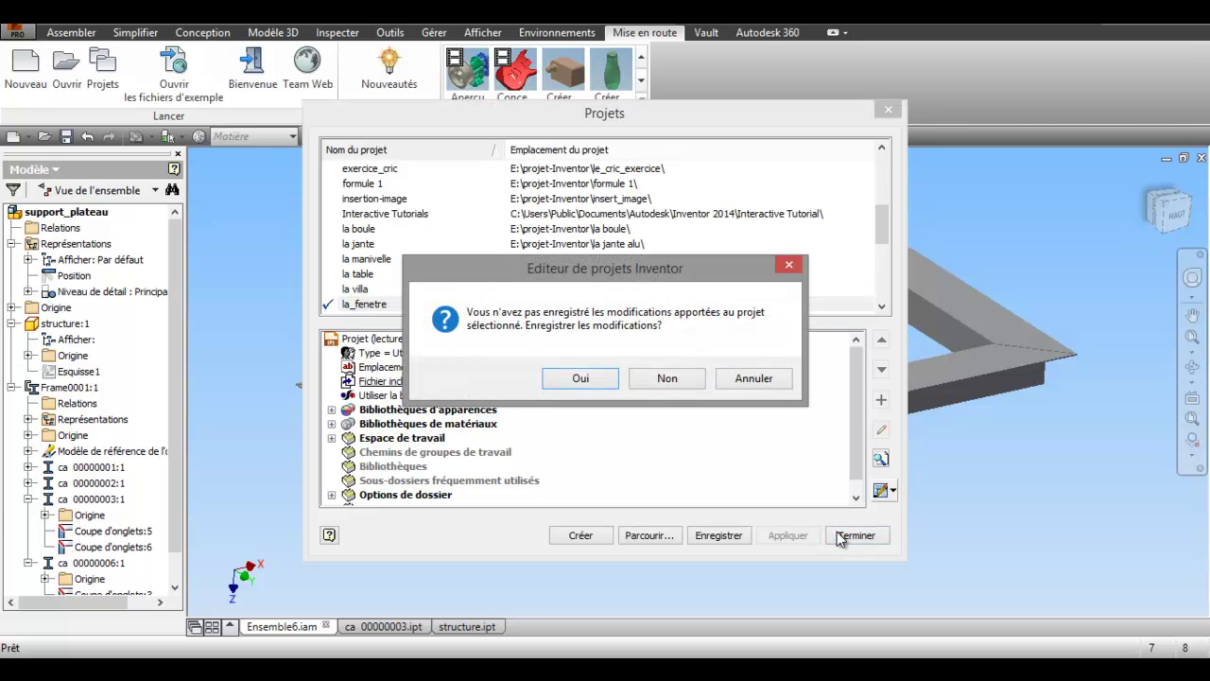
{"action": "left_click", "coordinate": [584, 379]}
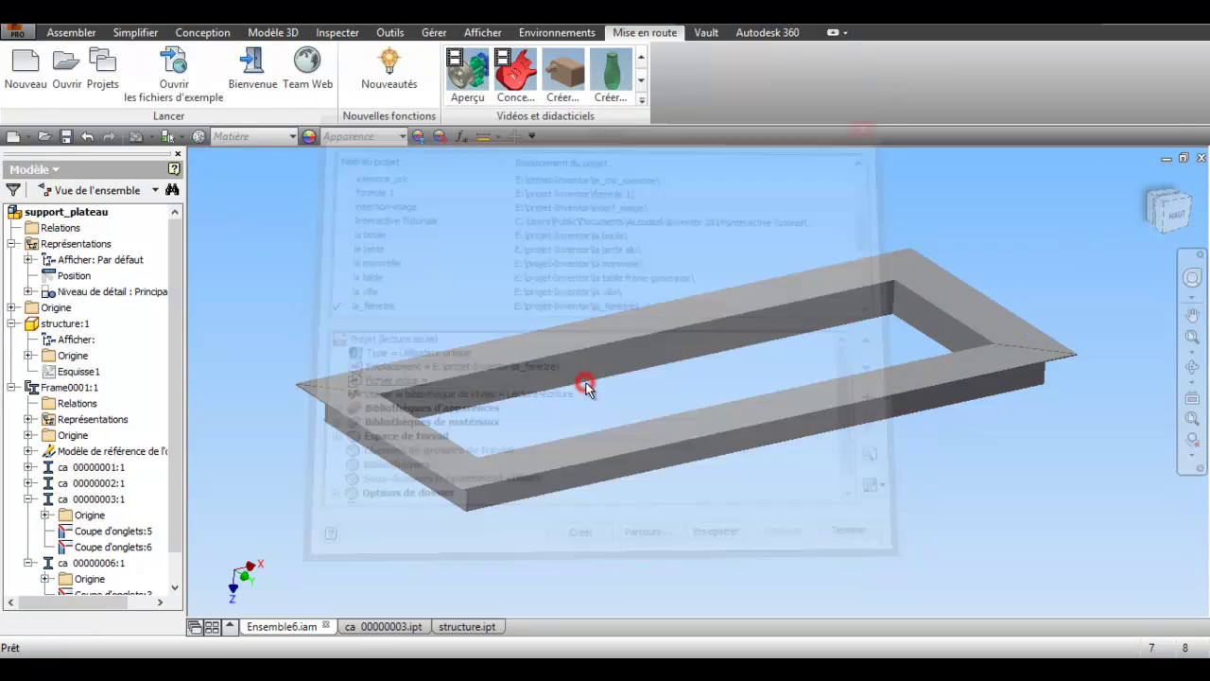
{"action": "left_click", "coordinate": [536, 276]}
{"action": "scroll", "coordinate": [533, 284], "scroll_direction": "down", "scroll_amount": 1}
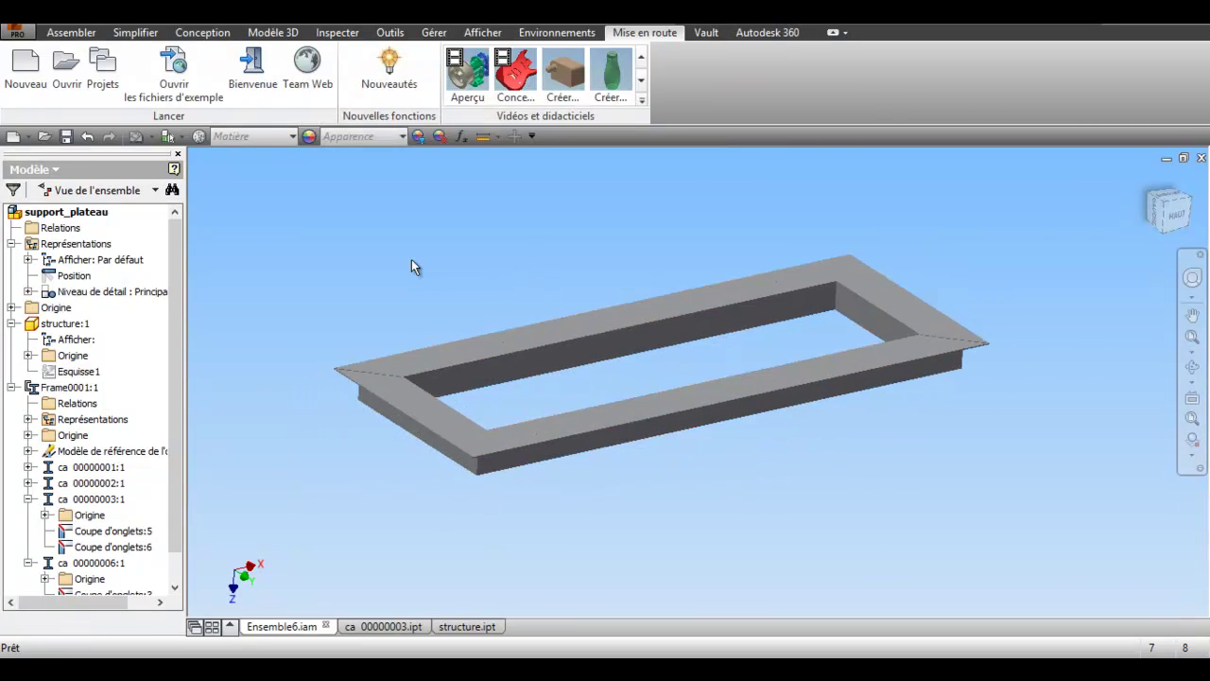
Create a new part and start a 2D sketch on its front XY origin plane.
{"action": "left_click", "coordinate": [28, 140]}
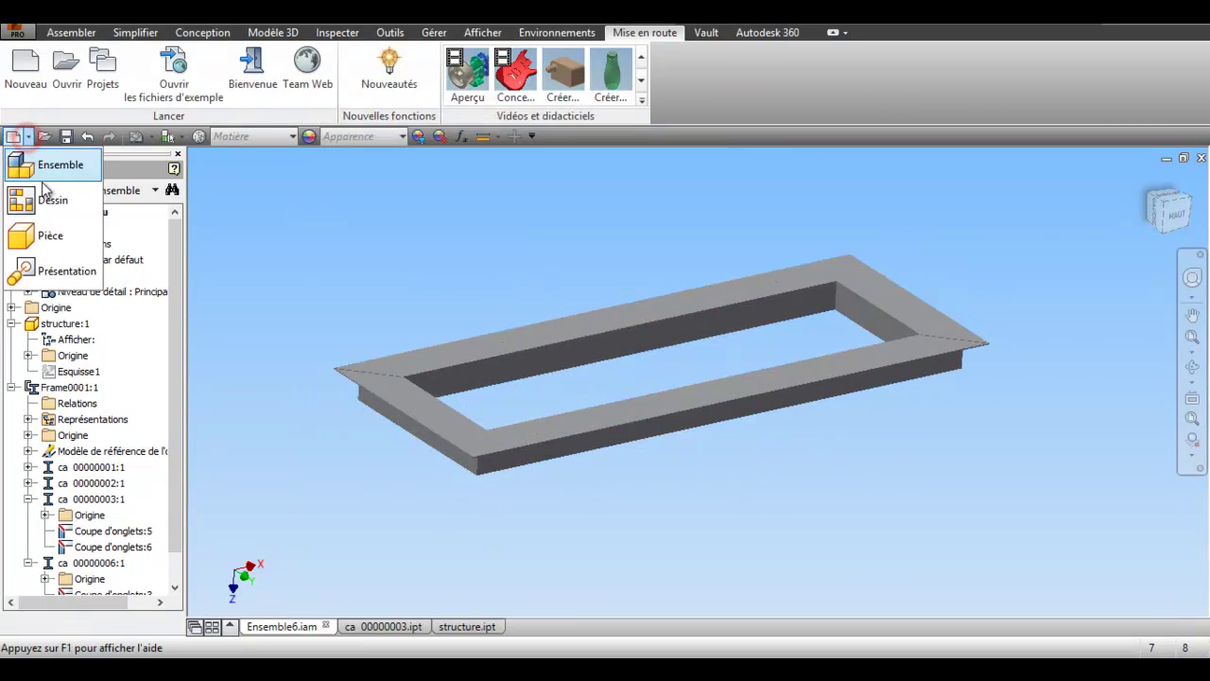
{"action": "left_click", "coordinate": [44, 236]}
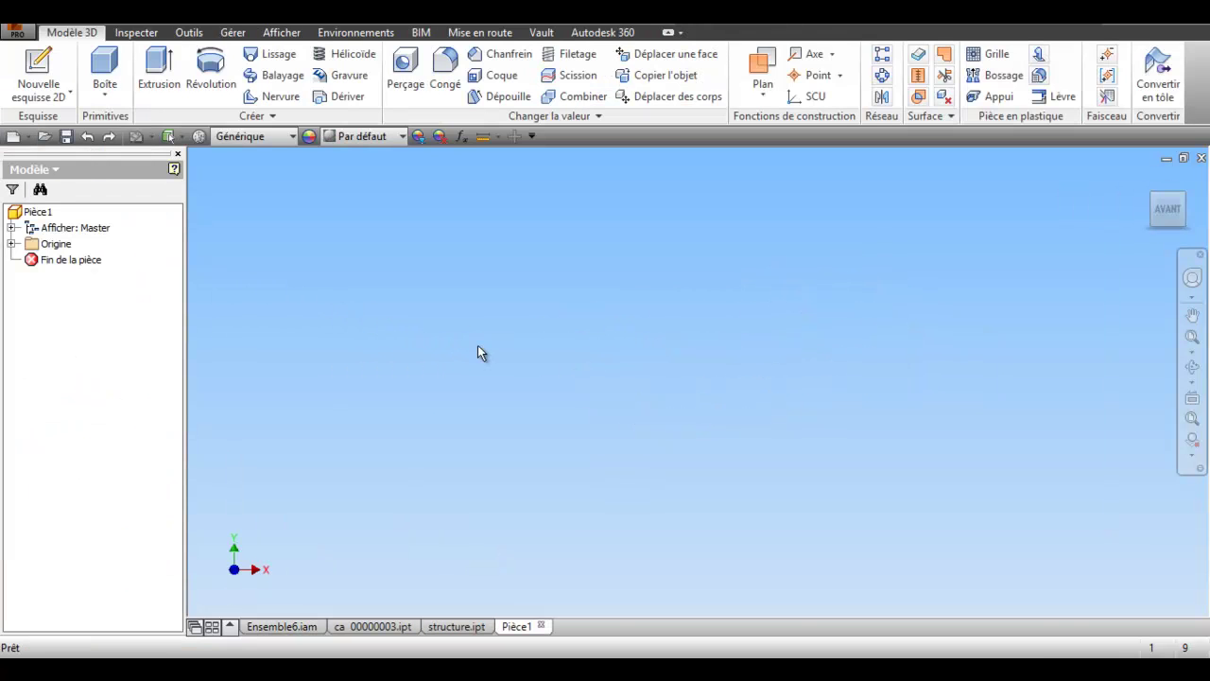
{"action": "left_click", "coordinate": [41, 87]}
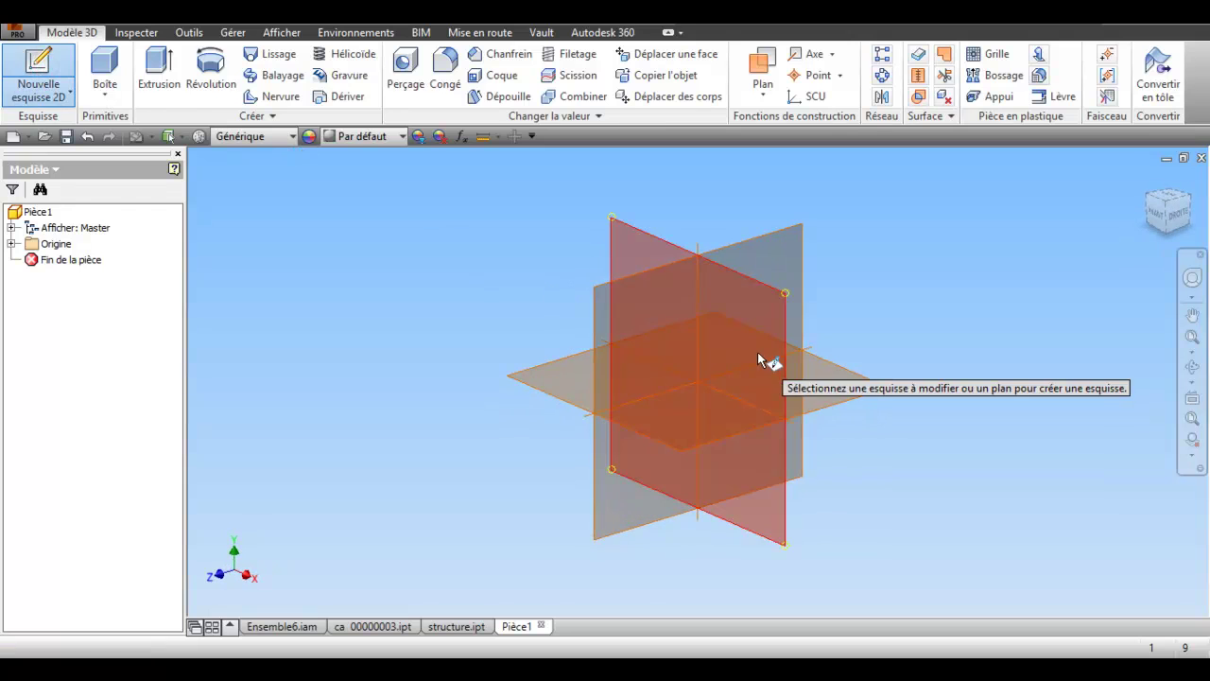
{"action": "left_click", "coordinate": [756, 354]}
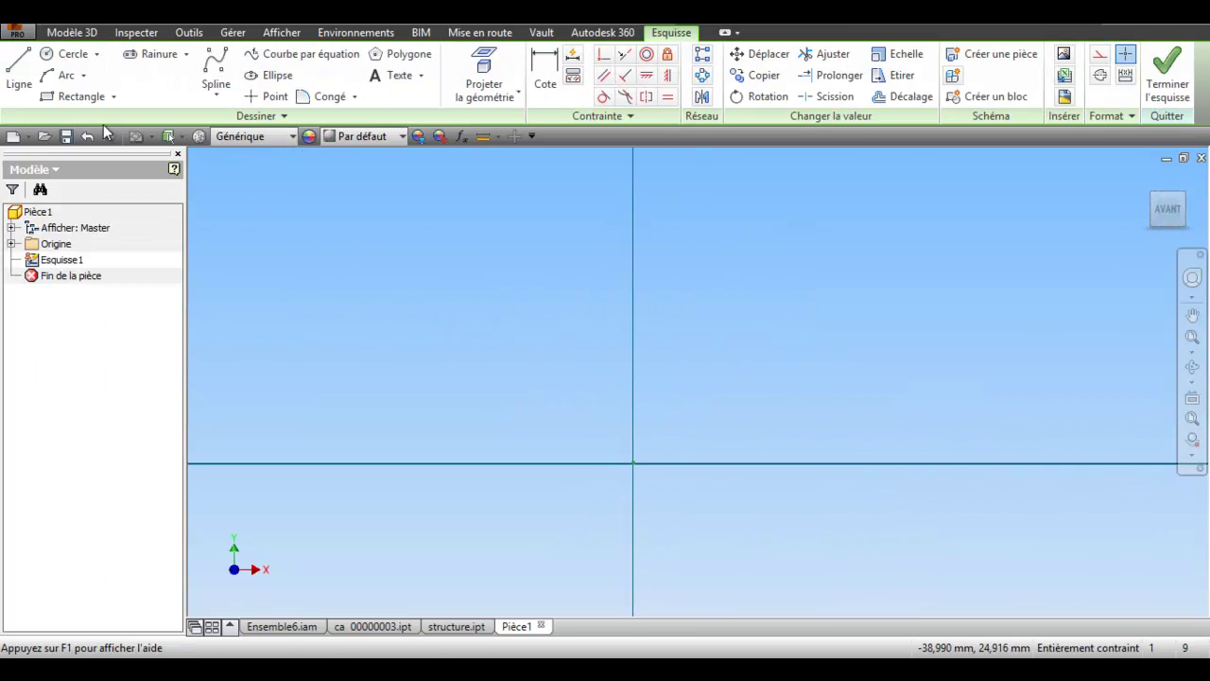
Sketch connected profile lines from the origin: 20 mm horizontally left, 2 mm up, and 18 mm back to the right.
{"action": "left_click", "coordinate": [19, 71]}
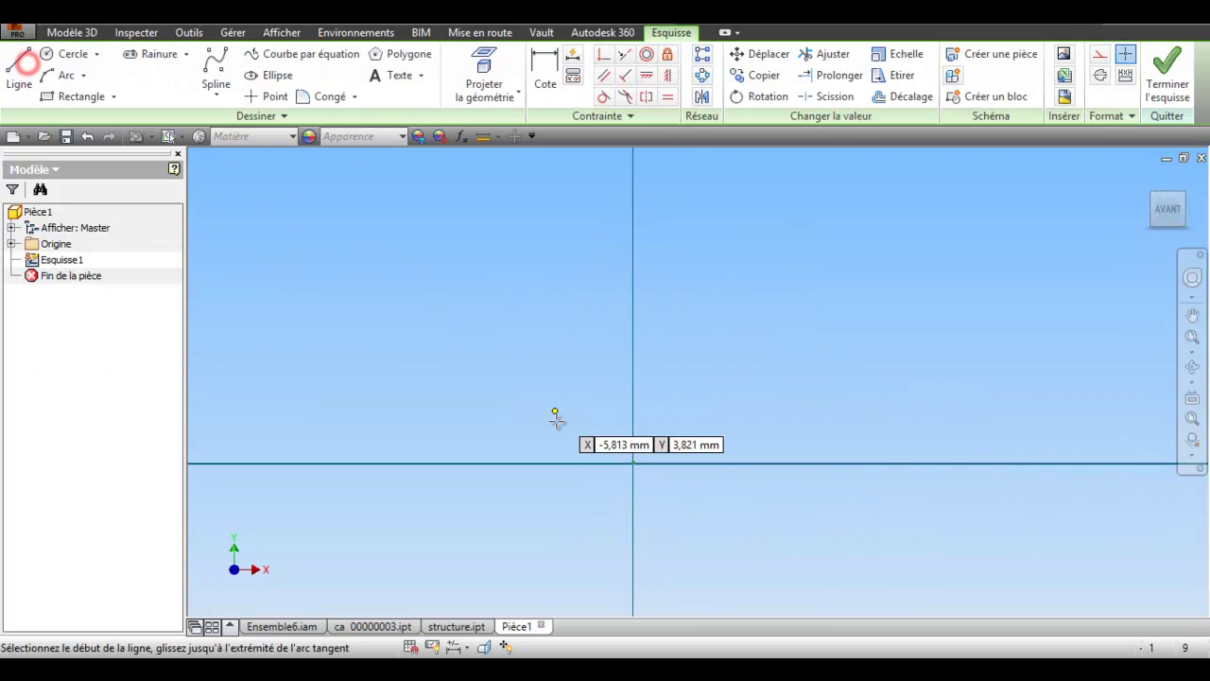
{"action": "left_click", "coordinate": [633, 465]}
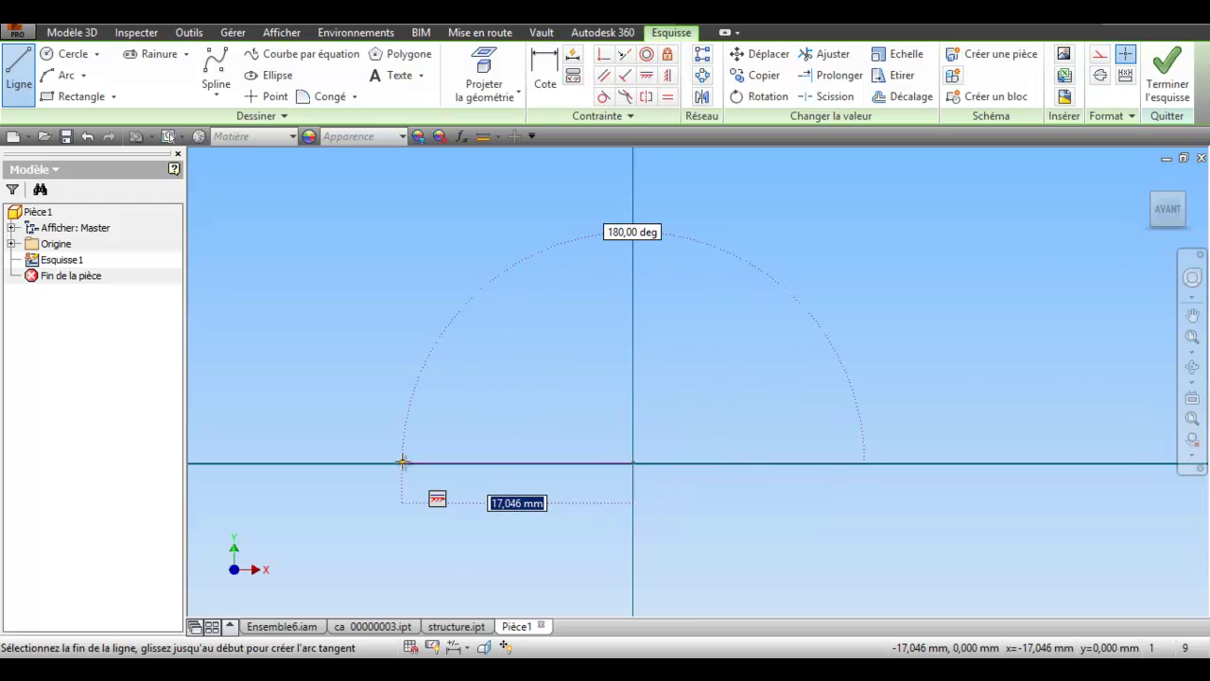
{"action": "type", "text": "20"}
{"action": "key", "text": "Return"}
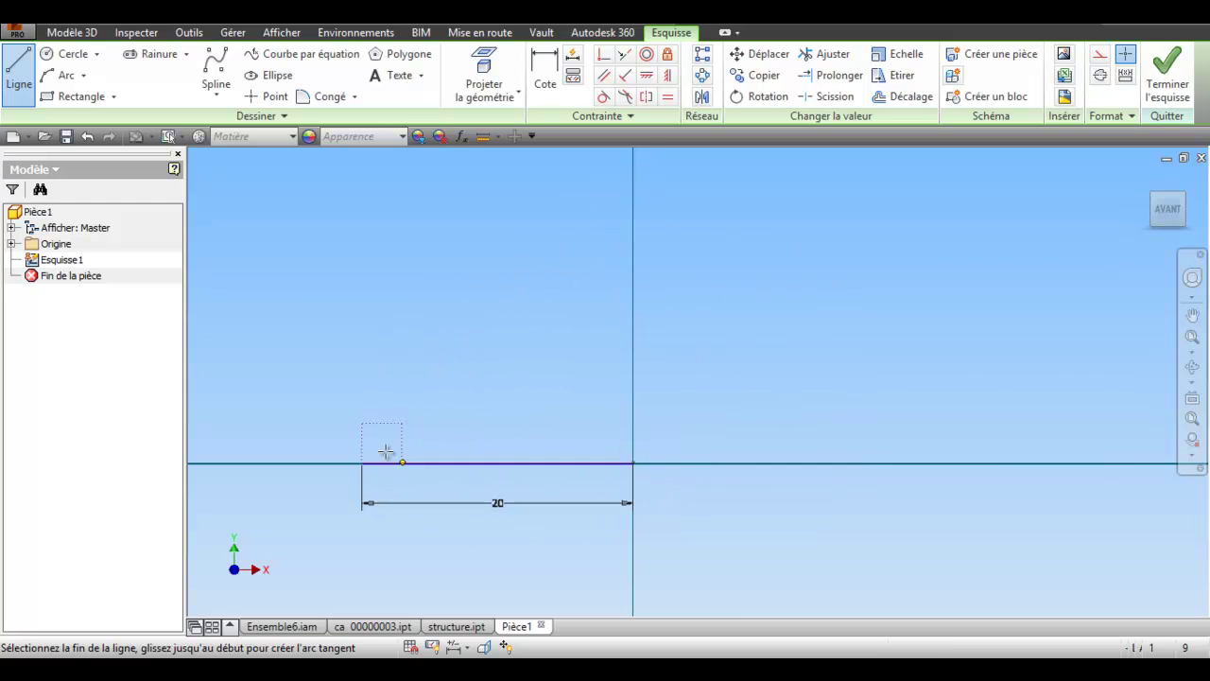
{"action": "type", "text": "2"}
{"action": "key", "text": "Return"}
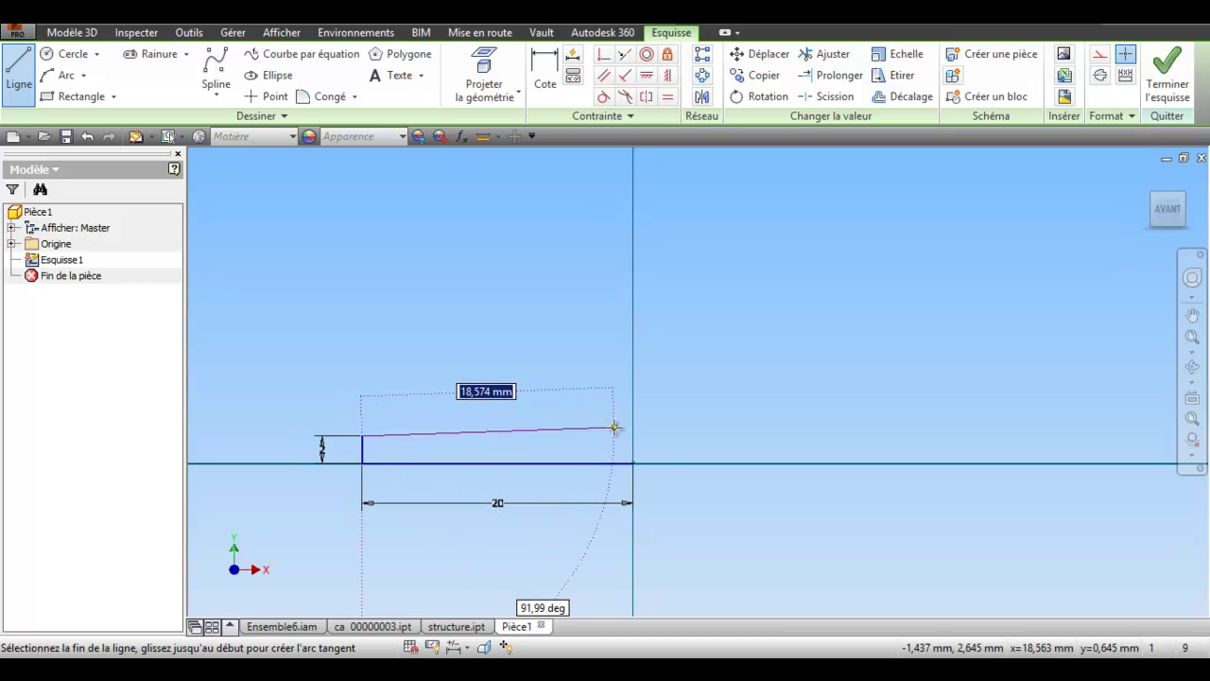
{"action": "type", "text": "18"}
{"action": "key", "text": "Return"}
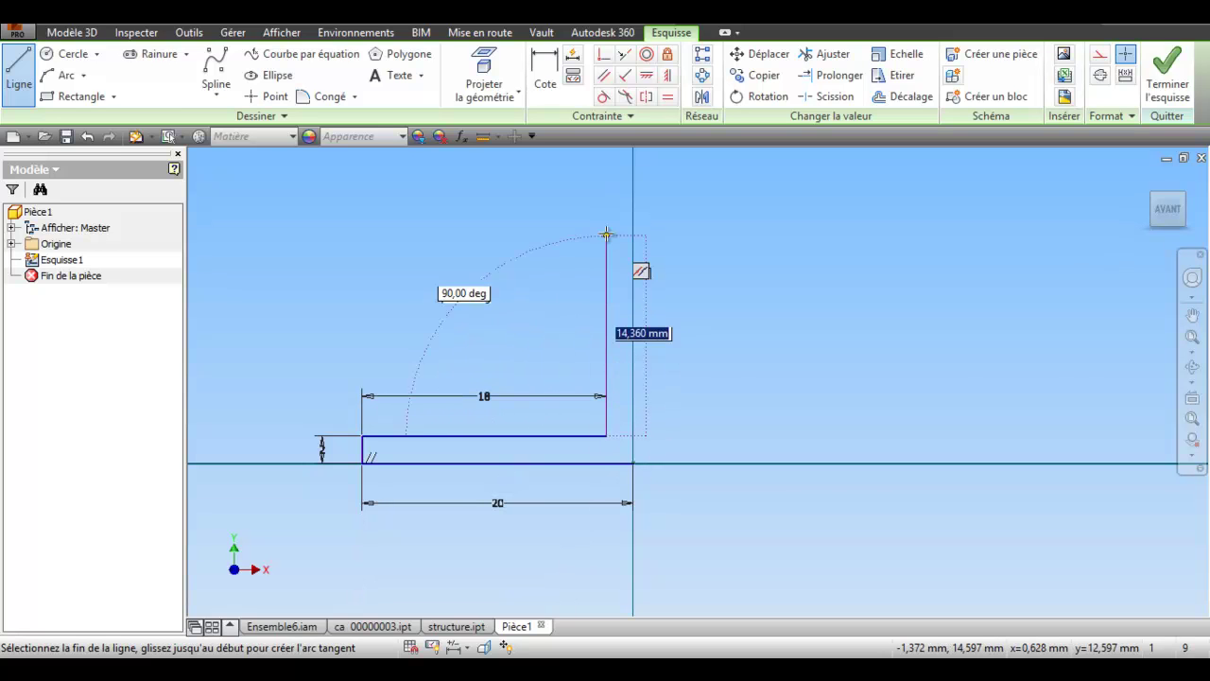
Complete the L-profile with a 50 mm vertical line, a 2 mm top edge, and a closing line down to the origin.
{"action": "type", "text": "50"}
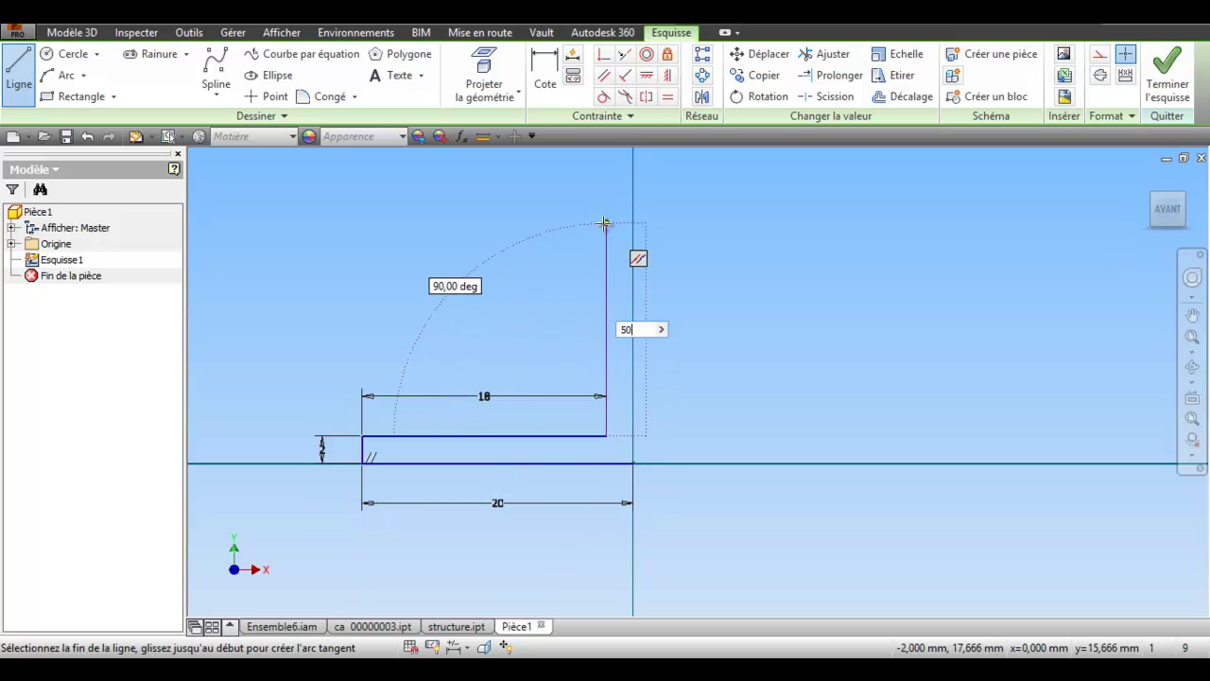
{"action": "key", "text": "Return"}
{"action": "scroll", "coordinate": [551, 407], "scroll_direction": "down", "scroll_amount": 3}
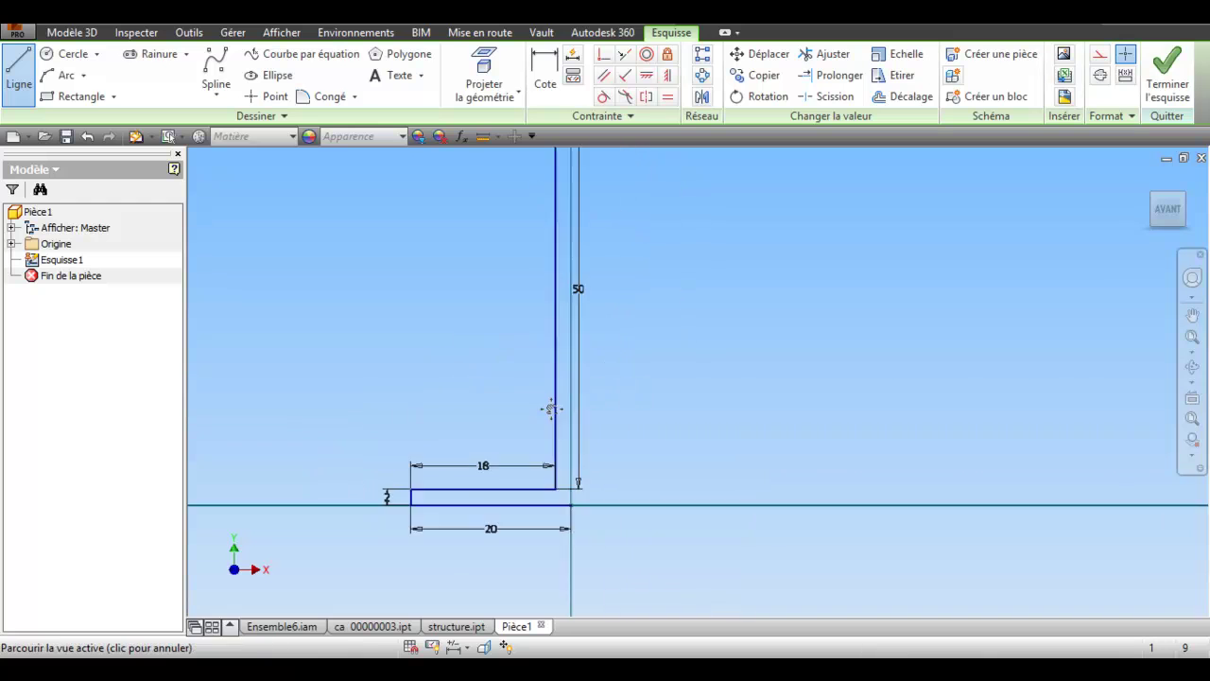
{"action": "scroll", "coordinate": [586, 357], "scroll_direction": "down", "scroll_amount": 2}
{"action": "scroll", "coordinate": [573, 246], "scroll_direction": "up", "scroll_amount": 3}
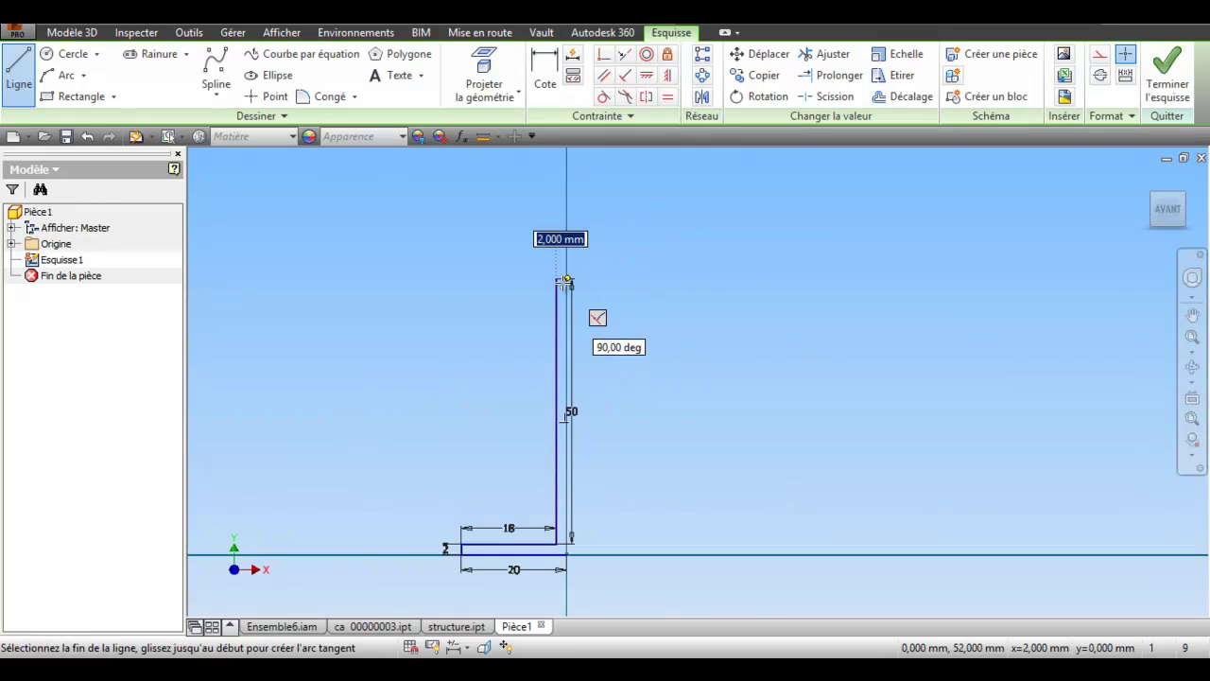
{"action": "left_click", "coordinate": [571, 274]}
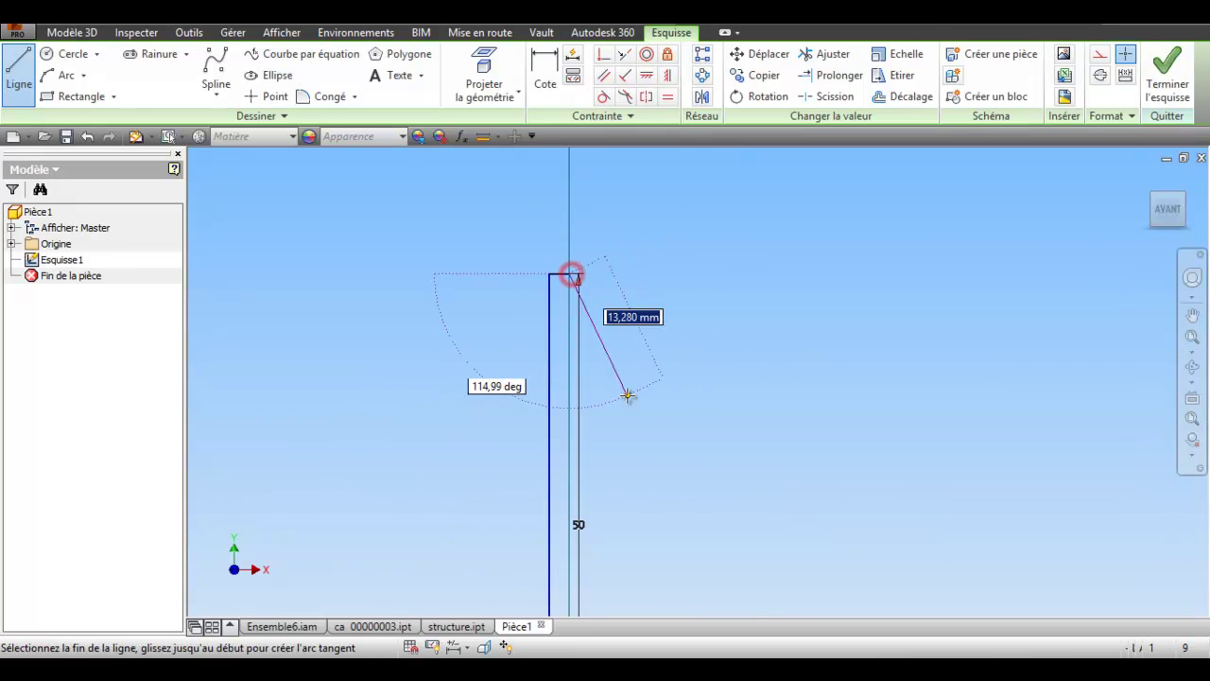
{"action": "scroll", "coordinate": [627, 394], "scroll_direction": "down", "scroll_amount": 2}
{"action": "left_click", "coordinate": [610, 560]}
{"action": "right_click", "coordinate": [745, 382]}
{"action": "left_click", "coordinate": [794, 381]}
{"action": "middle_click_drag", "start_coordinate": [787, 379], "coordinate": [761, 324]}
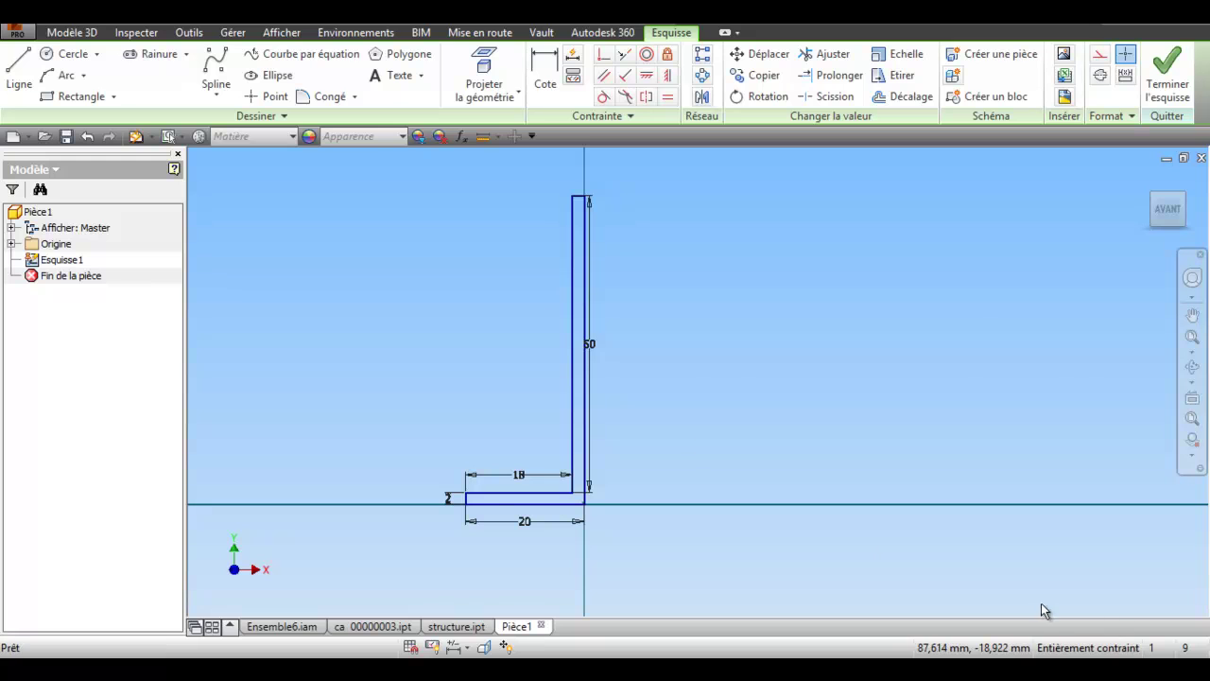
Finish the sketch and extrude the closed L-profile by a distance of 33 mm.
{"action": "key", "text": "x"}
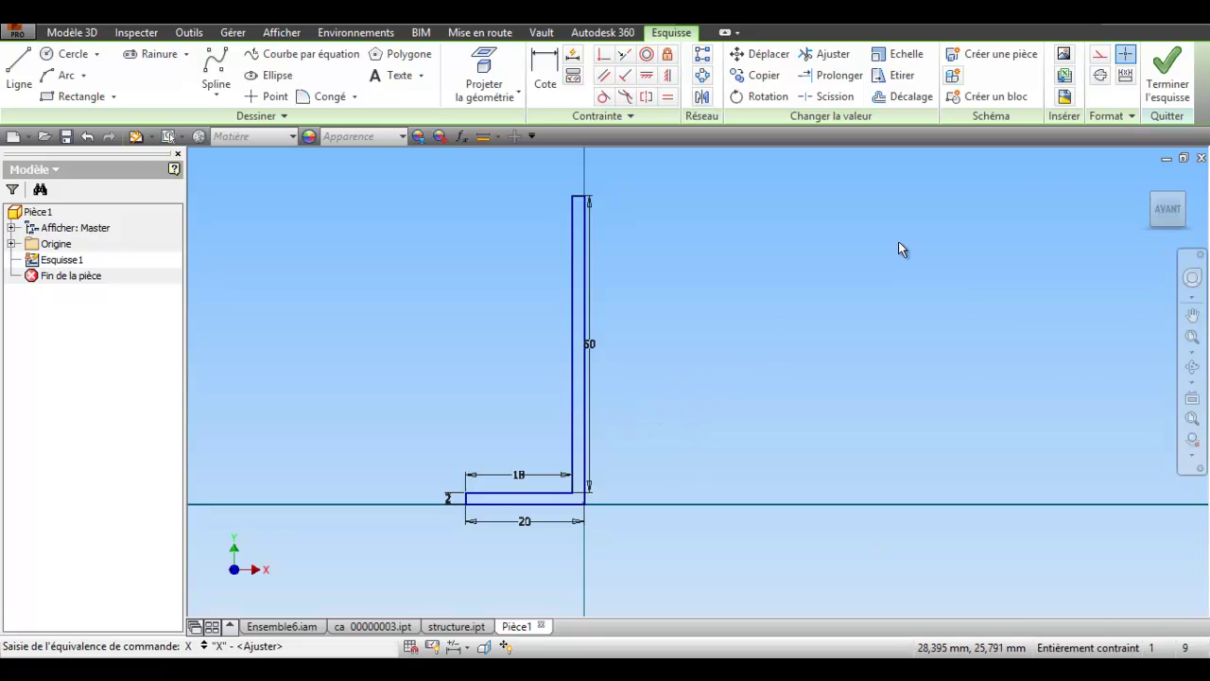
{"action": "left_click", "coordinate": [1161, 85]}
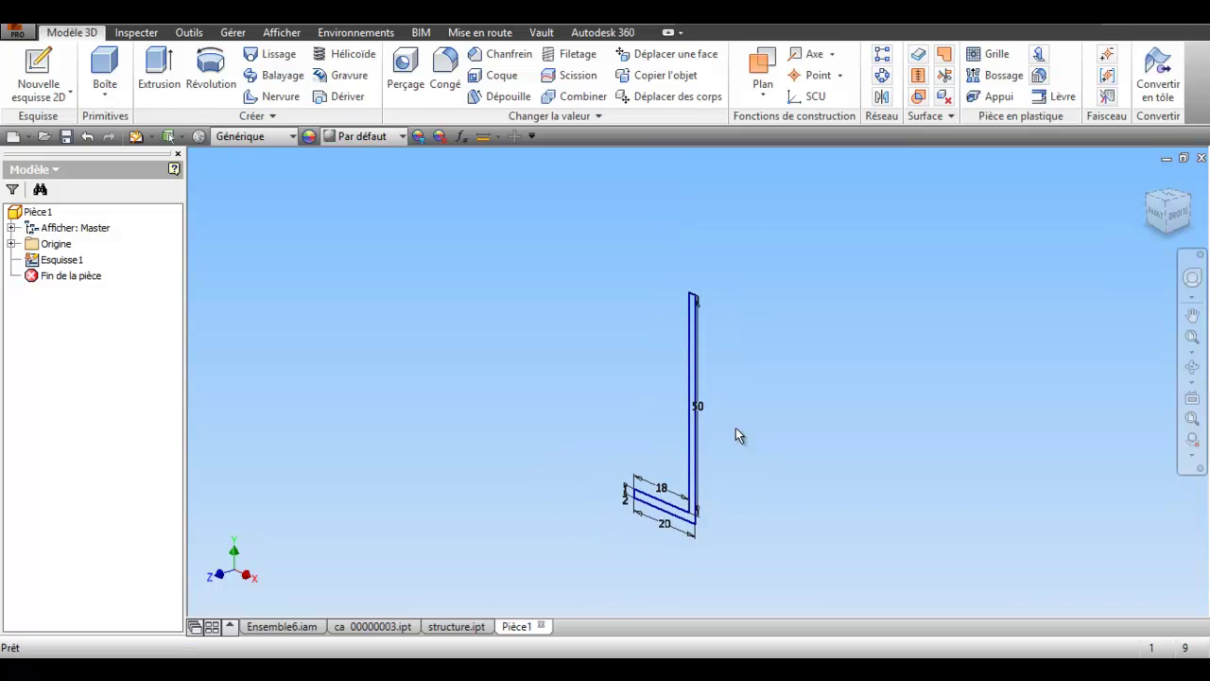
{"action": "scroll", "coordinate": [729, 412], "scroll_direction": "down", "scroll_amount": 2}
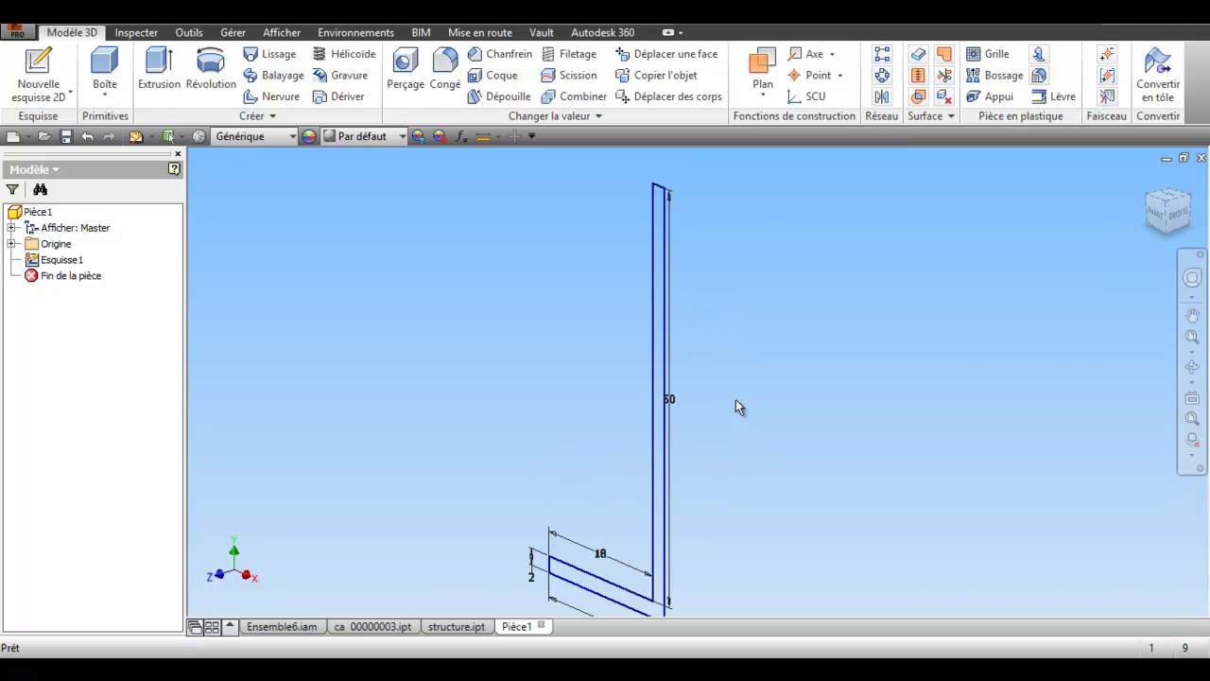
{"action": "scroll", "coordinate": [775, 395], "scroll_direction": "up", "scroll_amount": 1}
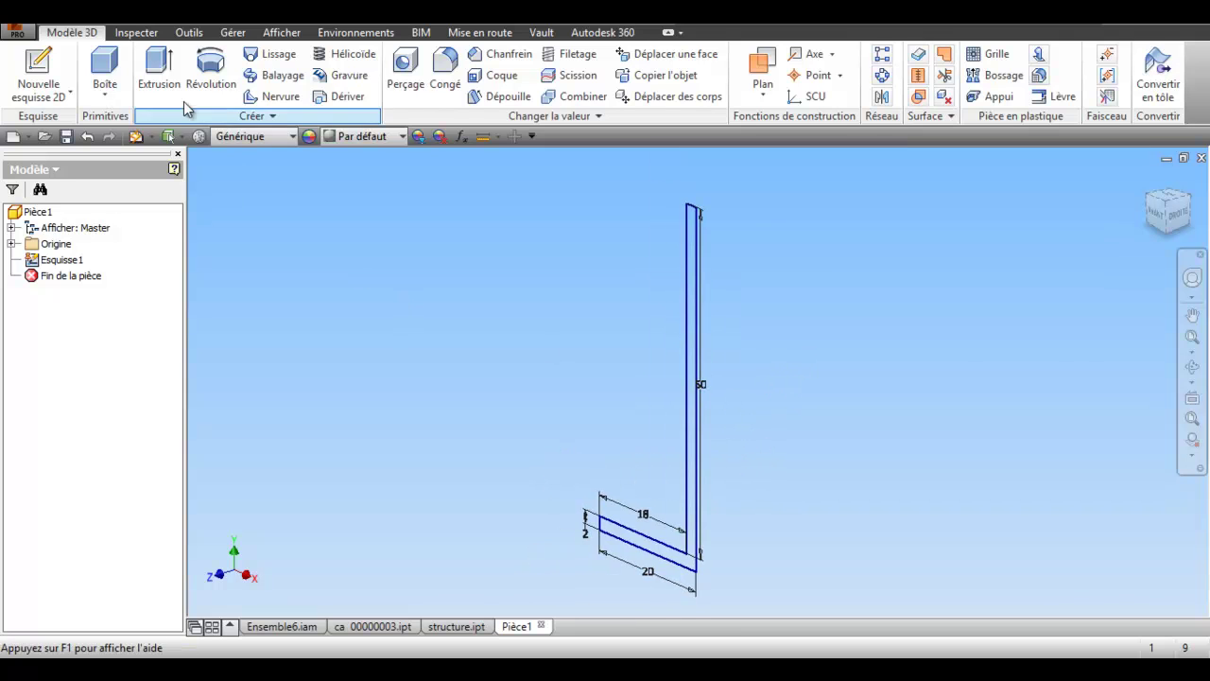
{"action": "left_click", "coordinate": [160, 82]}
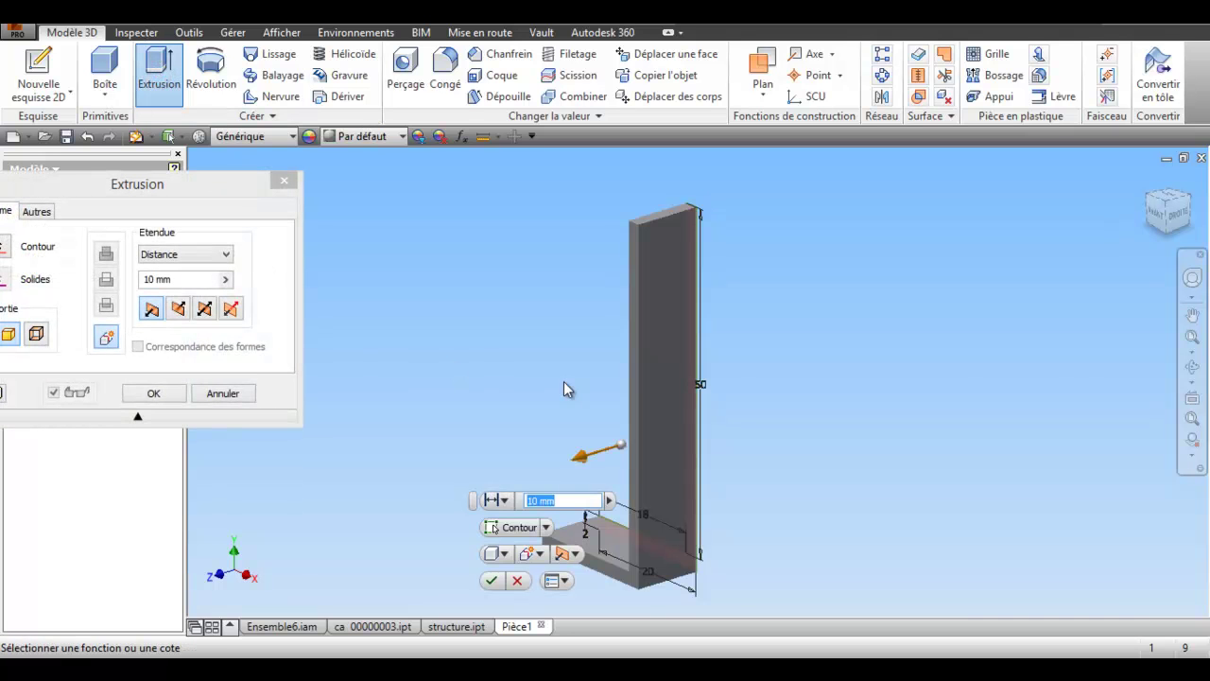
{"action": "left_click_drag", "start_coordinate": [565, 499], "coordinate": [514, 498]}
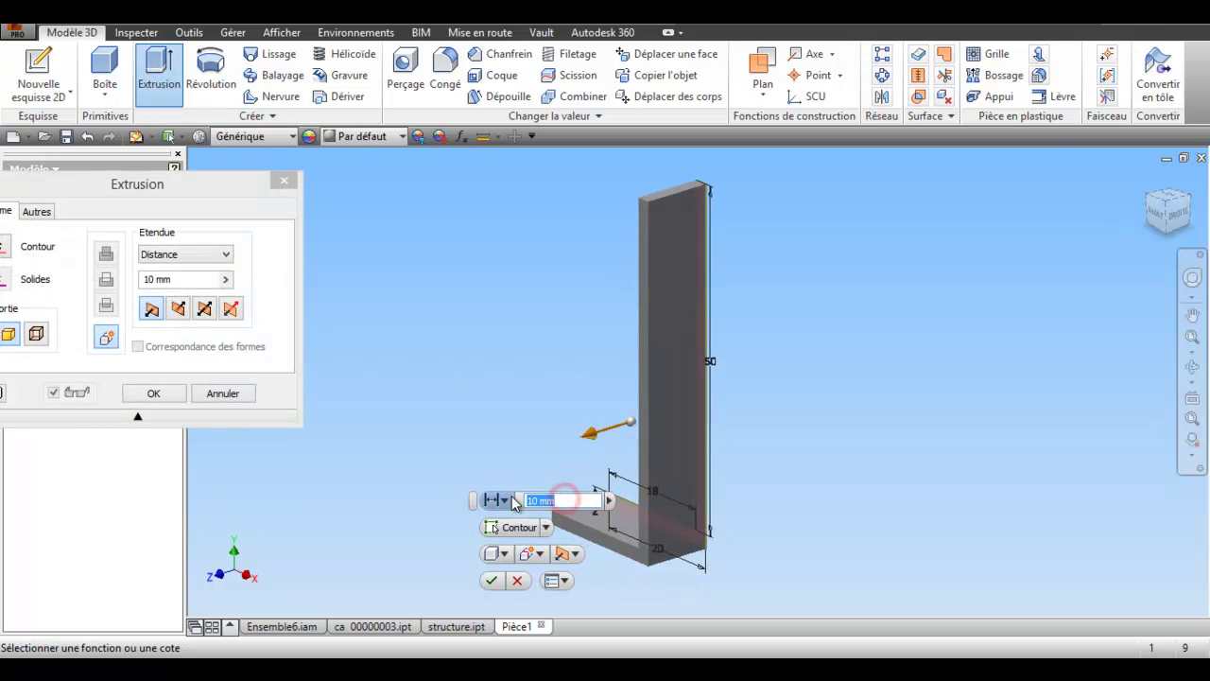
{"action": "type", "text": "33"}
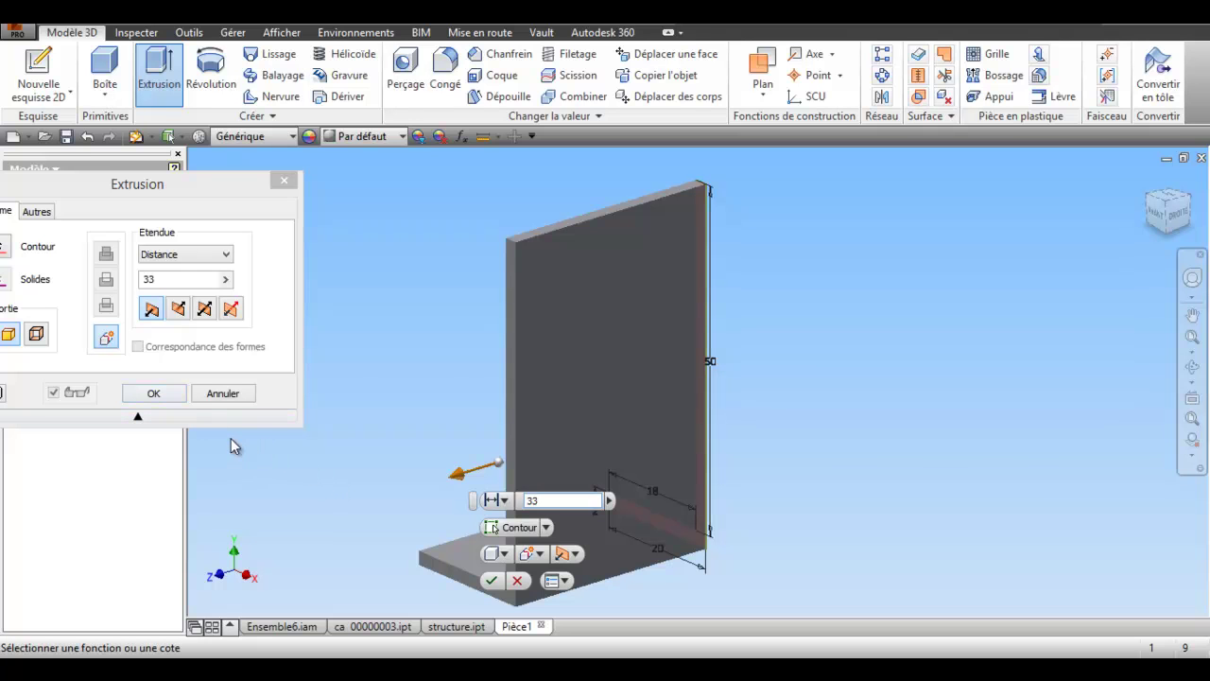
{"action": "left_click", "coordinate": [170, 395]}
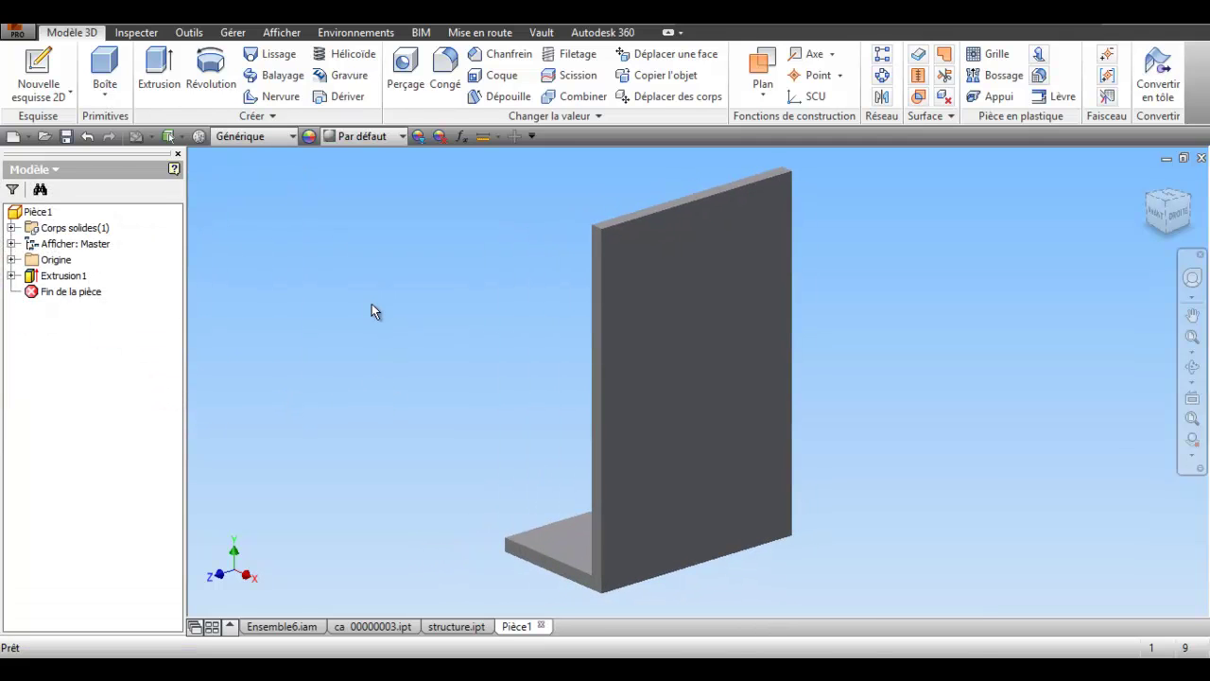
Rename the extrusion distance parameter d4 as "longueur" in the model parameters.
{"action": "left_click", "coordinate": [232, 32]}
{"action": "left_click", "coordinate": [150, 74]}
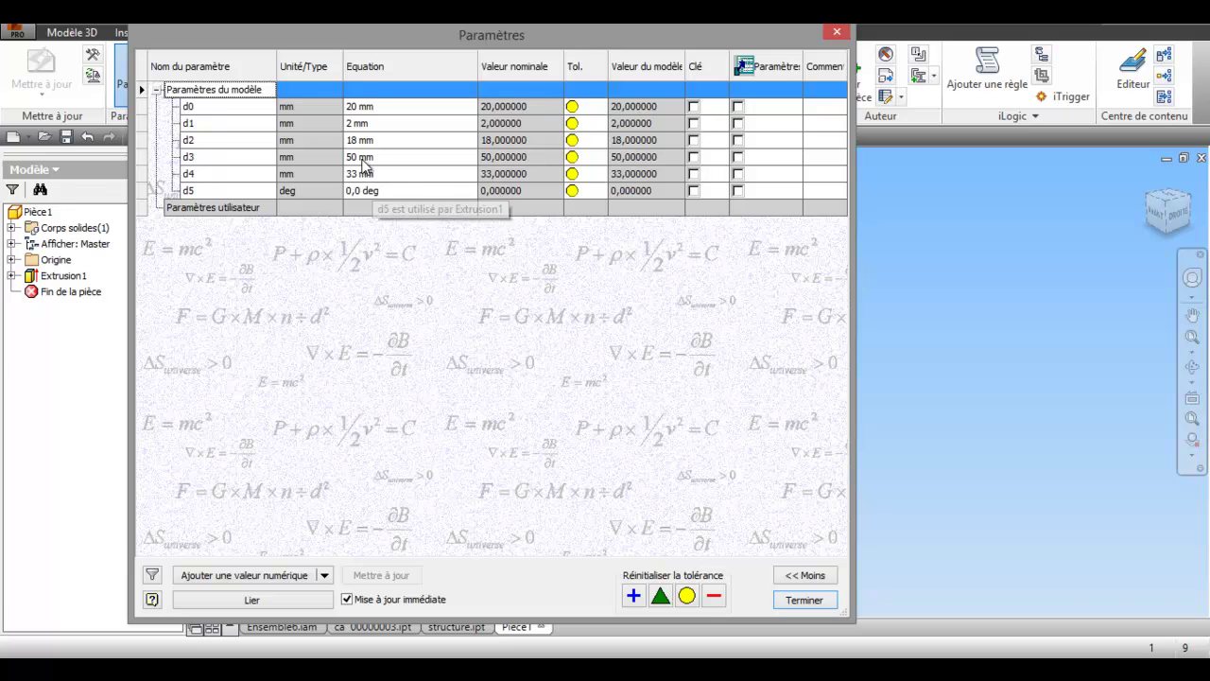
{"action": "left_click", "coordinate": [206, 174]}
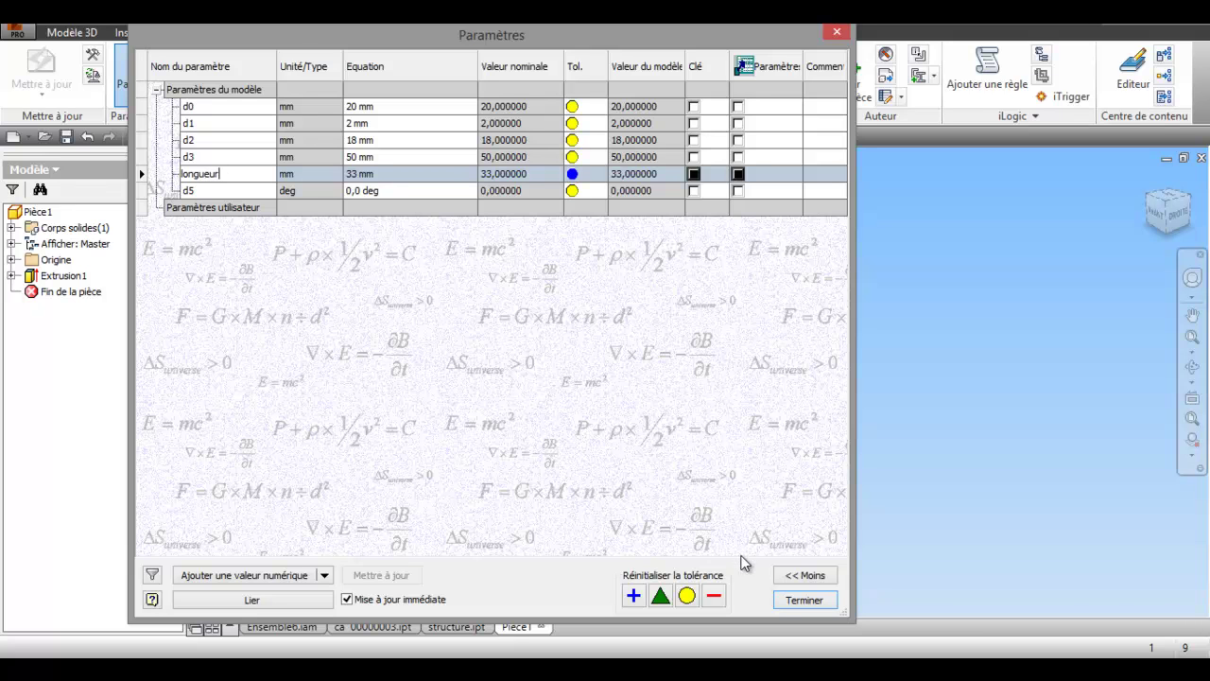
{"action": "left_click", "coordinate": [785, 604]}
Start authoring the part as a structural shape, saving it as "test-forrme" in the la_fenetre folder.
{"action": "scroll", "coordinate": [484, 309], "scroll_direction": "up", "scroll_amount": 5}
{"action": "middle_click_drag", "start_coordinate": [487, 298], "coordinate": [477, 261]}
{"action": "scroll", "coordinate": [487, 306], "scroll_direction": "down", "scroll_amount": 5}
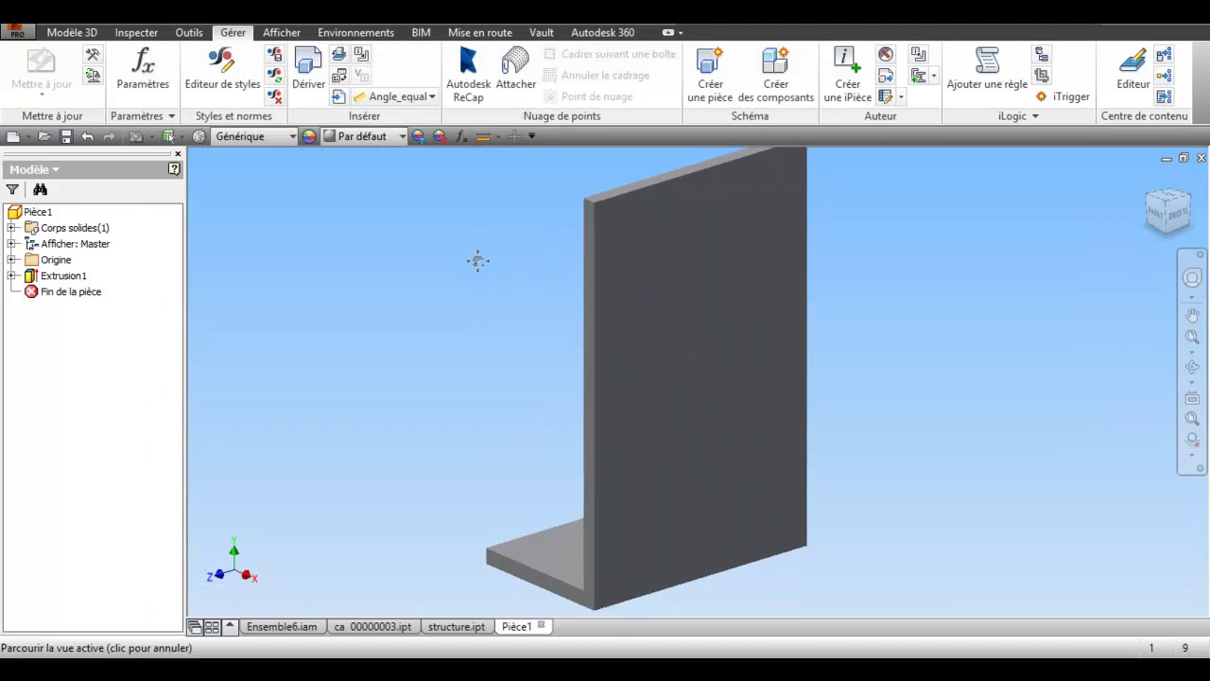
{"action": "left_click", "coordinate": [932, 77]}
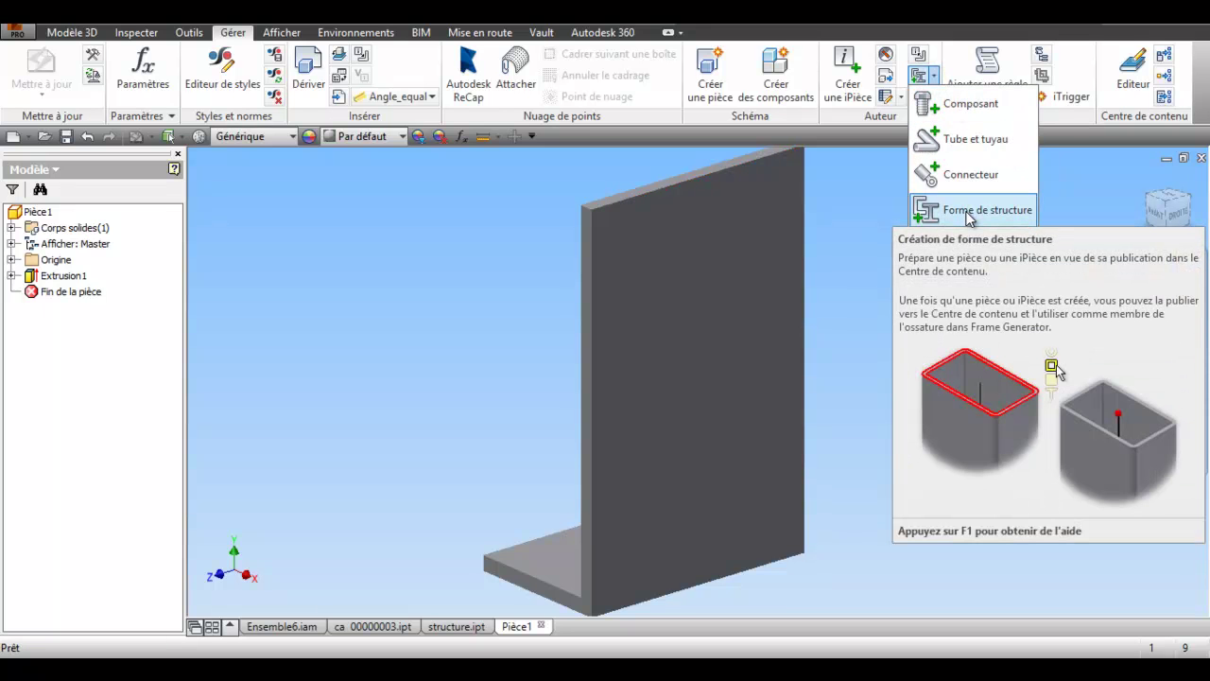
{"action": "left_click", "coordinate": [968, 215]}
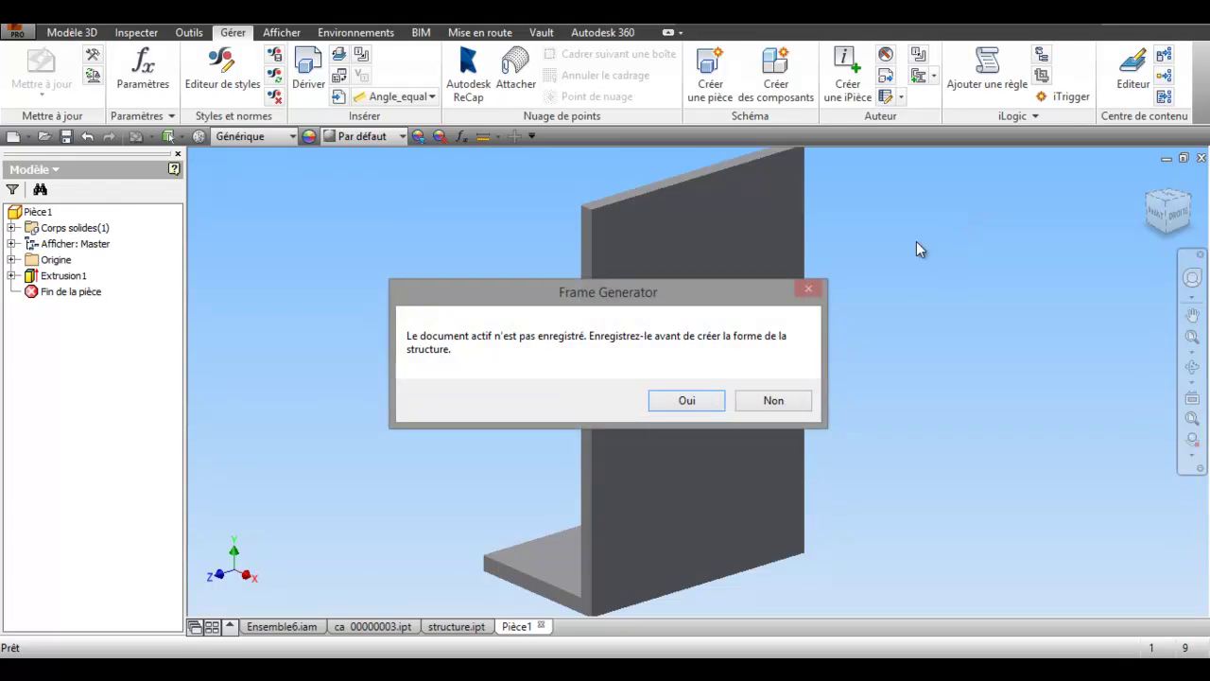
{"action": "left_click", "coordinate": [688, 401]}
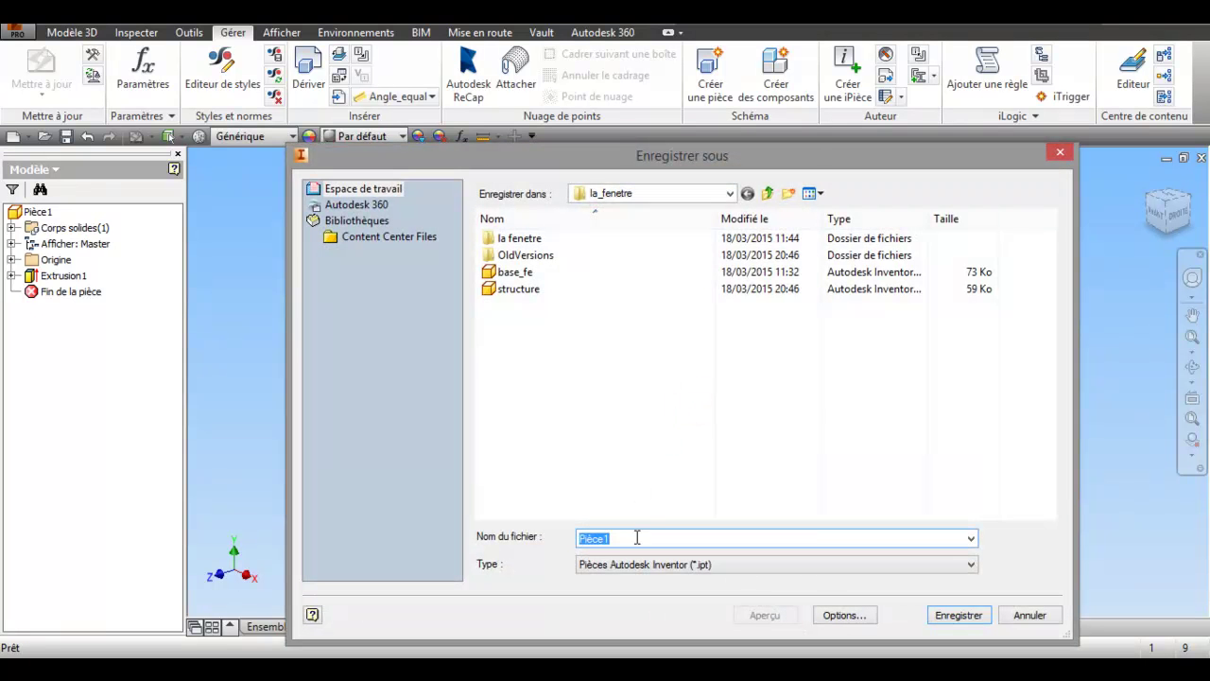
{"action": "type", "text": "test-forme"}
{"action": "left_click", "coordinate": [606, 539]}
{"action": "left_click", "coordinate": [938, 609]}
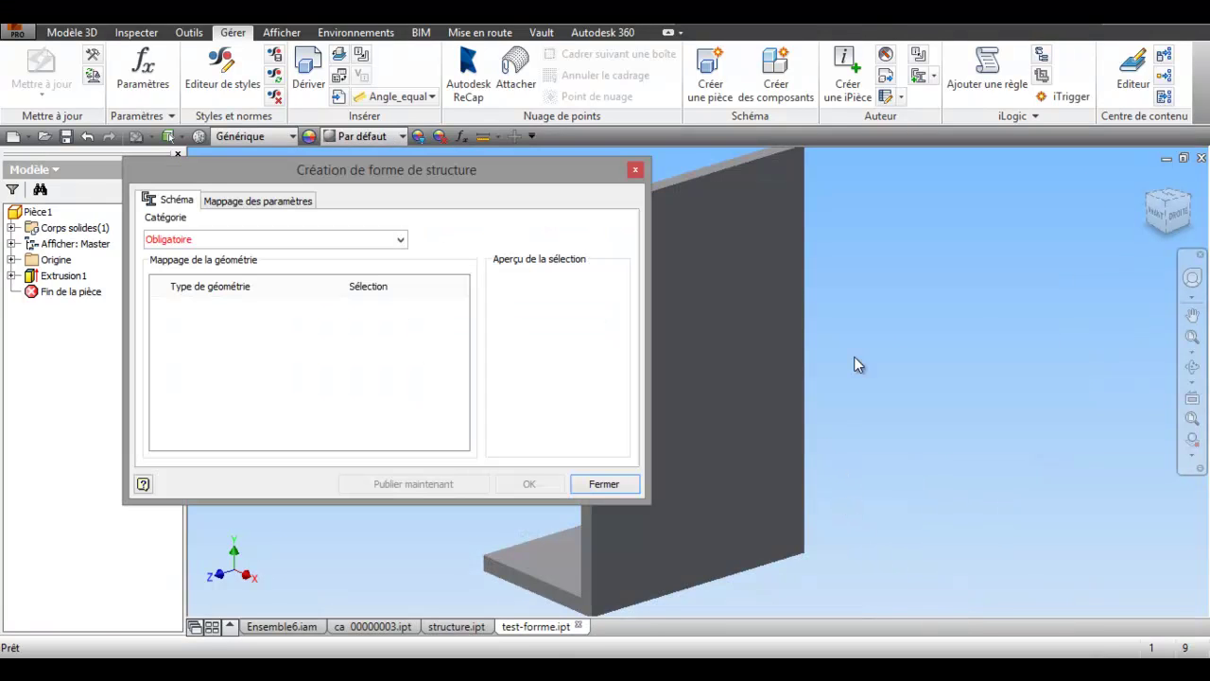
Set the structural shape's category to Autres, keeping the model in view beside the authoring dialog.
{"action": "left_click_drag", "start_coordinate": [451, 172], "coordinate": [459, 208]}
{"action": "middle_click_drag", "start_coordinate": [866, 304], "coordinate": [945, 293]}
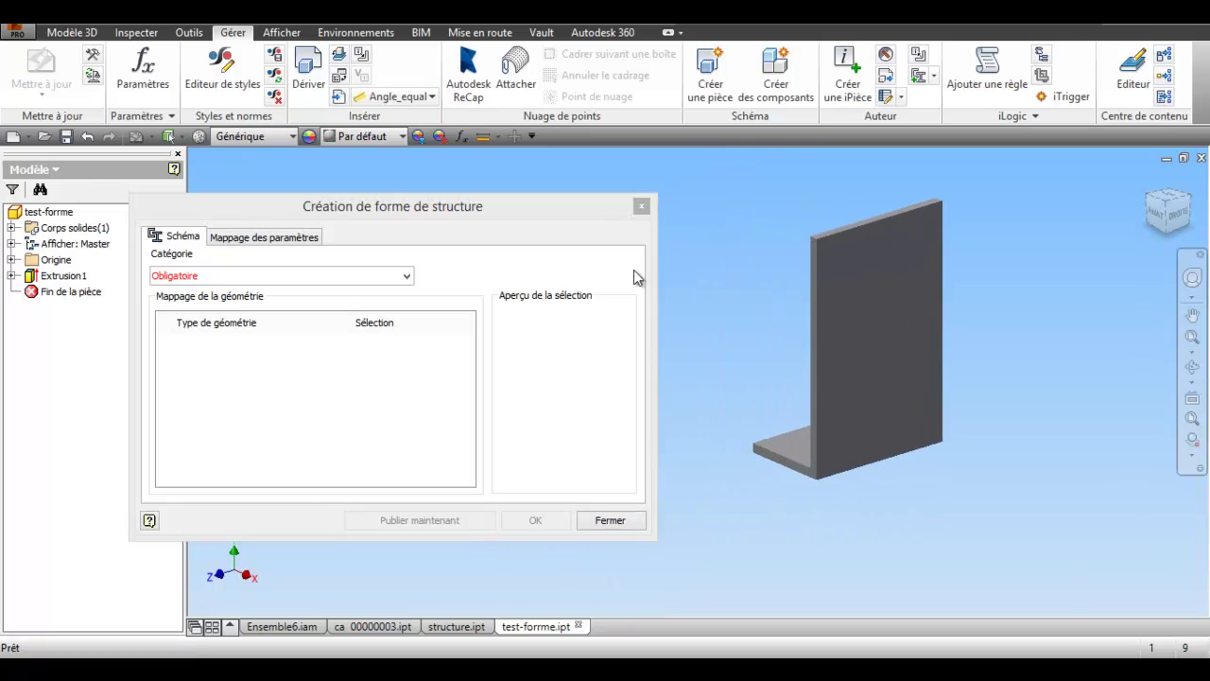
{"action": "left_click_drag", "start_coordinate": [522, 208], "coordinate": [575, 176]}
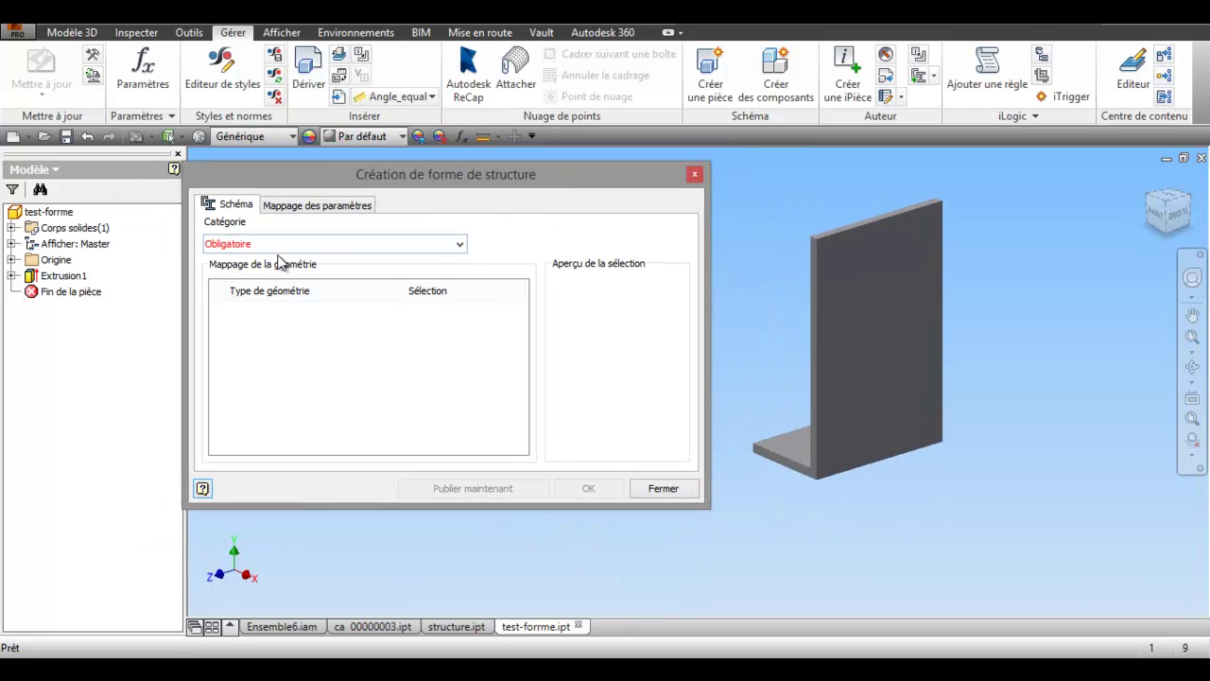
{"action": "left_click", "coordinate": [460, 244]}
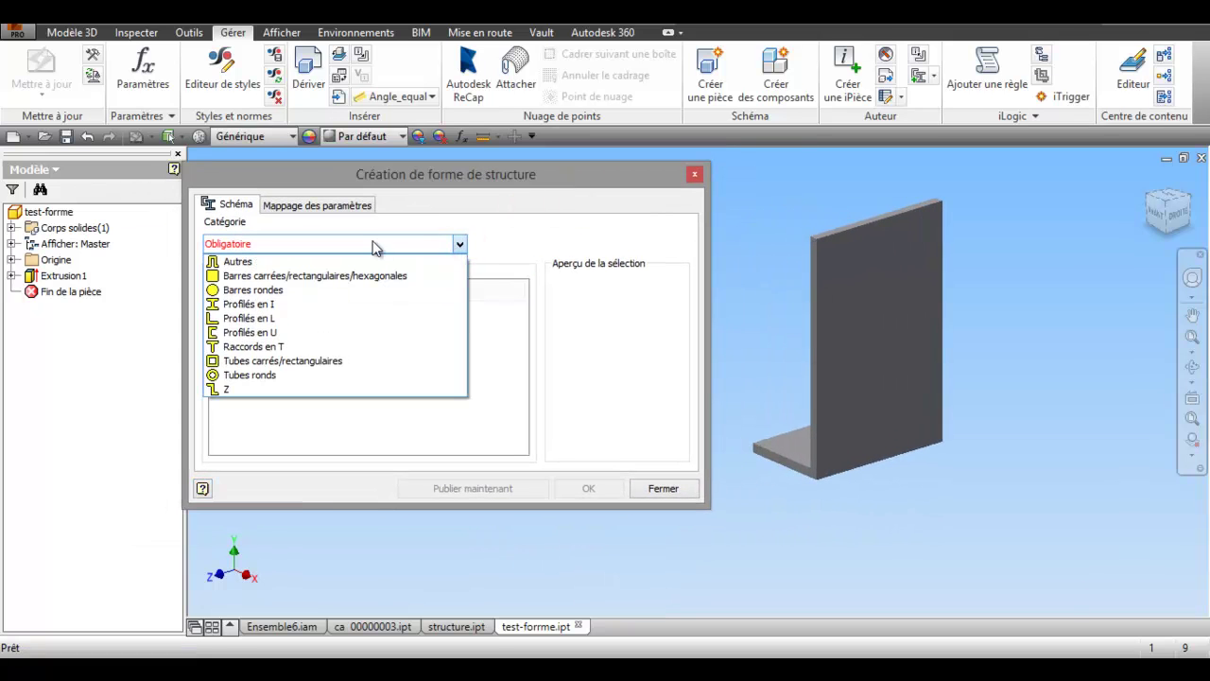
{"action": "left_click", "coordinate": [245, 268]}
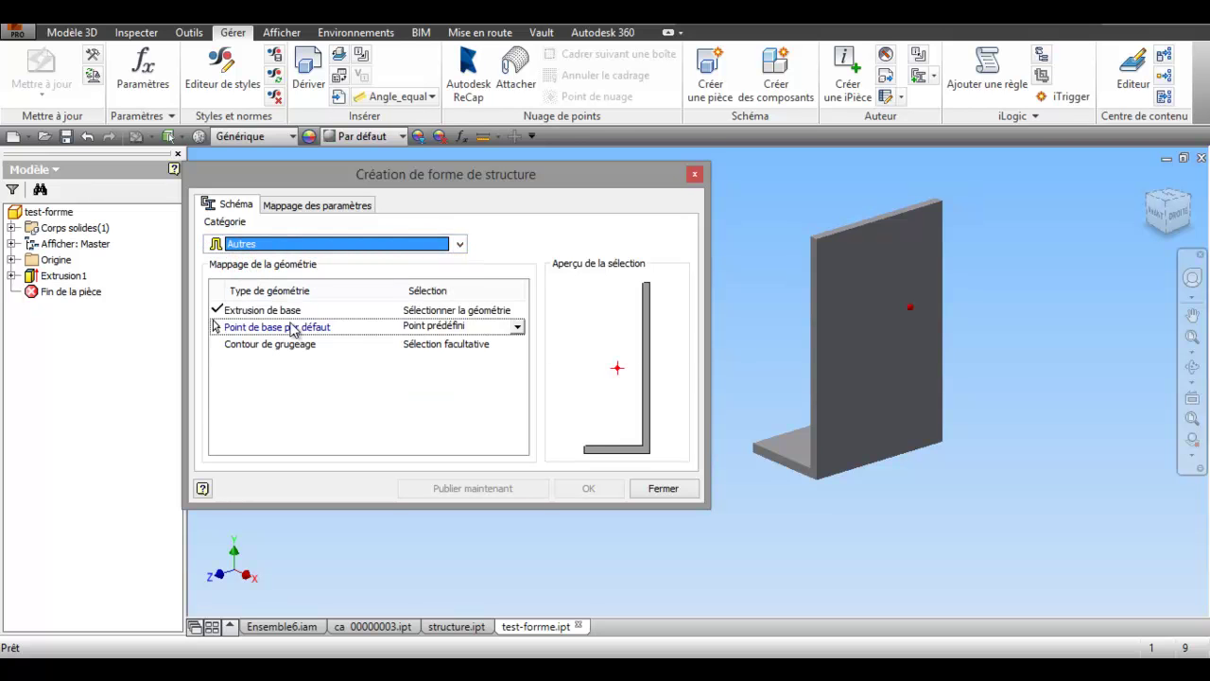
Set the default base point by geometry selection, using the outer corner vertex where the L-profile's two legs meet.
{"action": "left_click", "coordinate": [517, 326]}
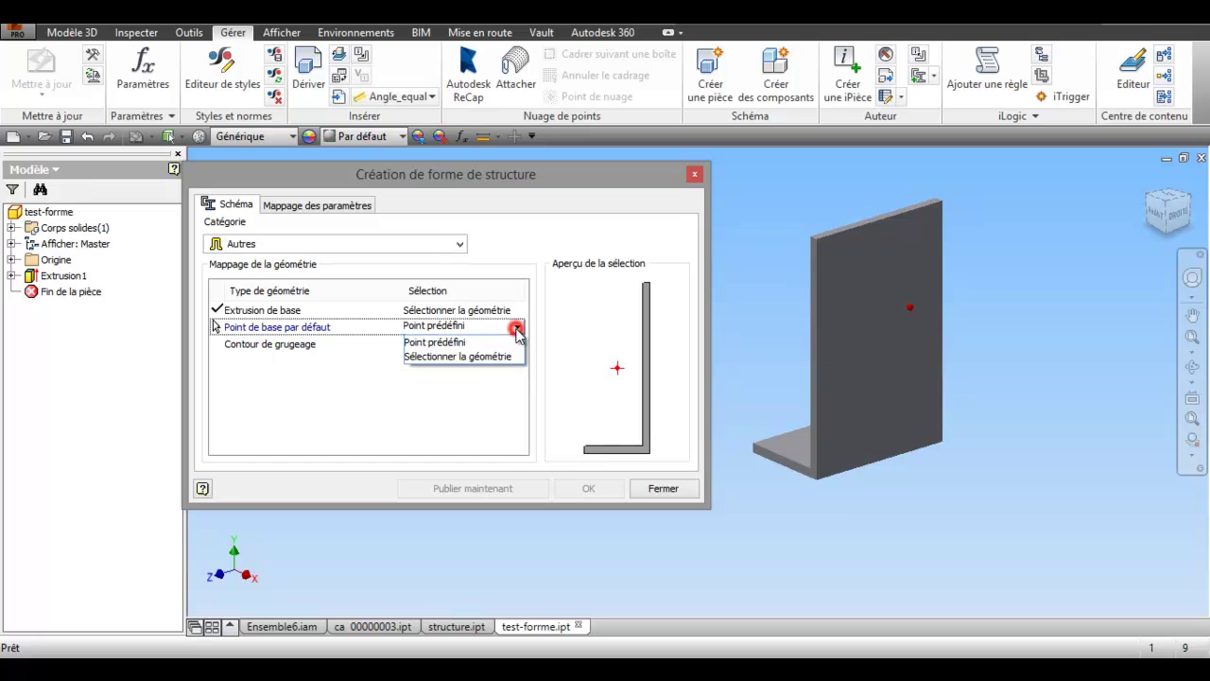
{"action": "left_click", "coordinate": [475, 357]}
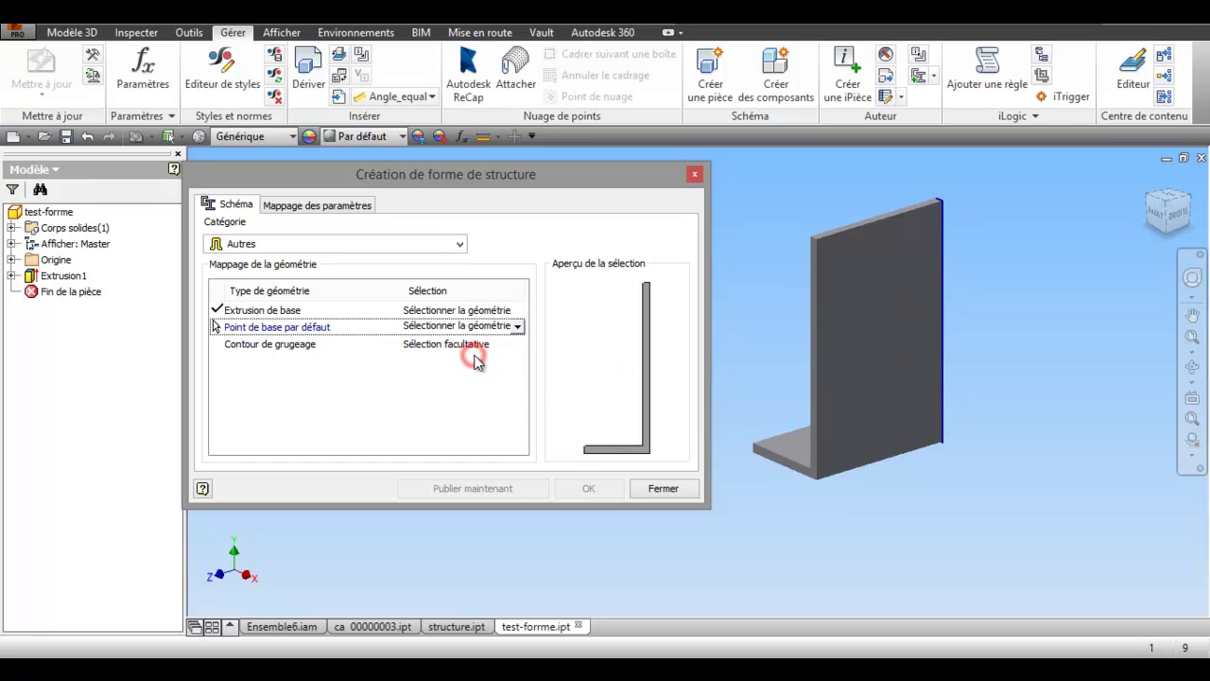
{"action": "left_click", "coordinate": [1191, 367]}
{"action": "left_click_drag", "start_coordinate": [832, 406], "coordinate": [775, 423]}
{"action": "middle_click_drag", "start_coordinate": [775, 422], "coordinate": [823, 352]}
{"action": "right_click", "coordinate": [811, 371]}
{"action": "left_click", "coordinate": [862, 372]}
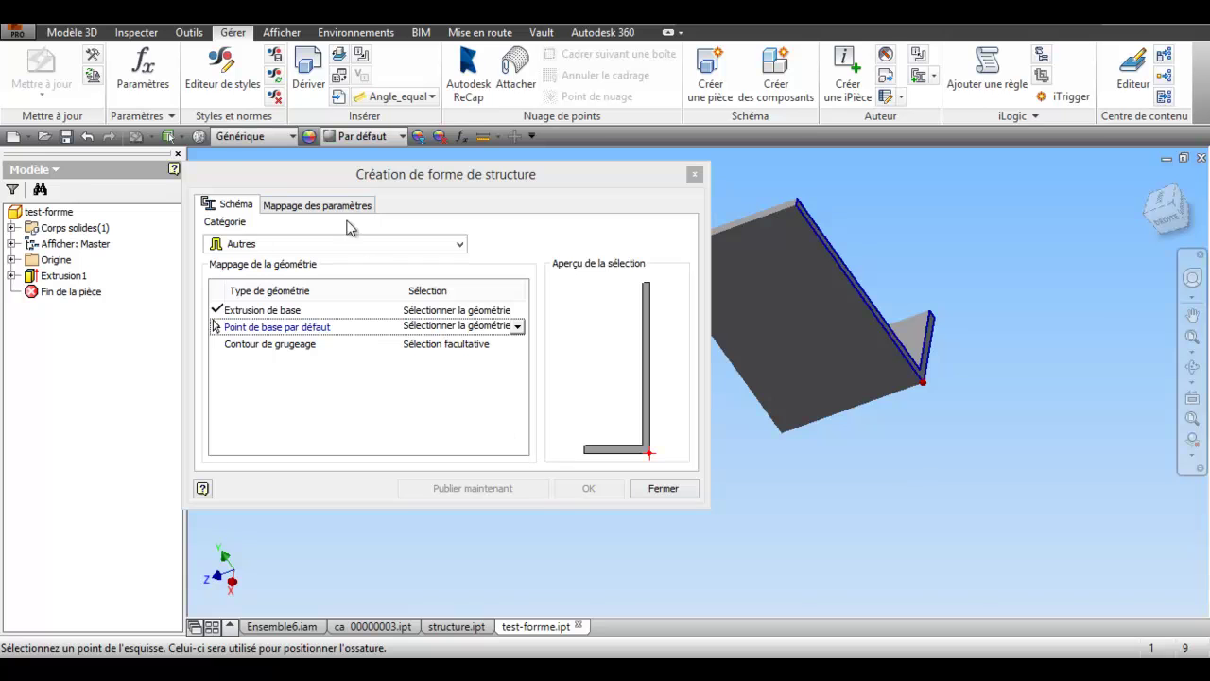
Map the category parameter Longueur de base to the model parameter longueur.
{"action": "left_click", "coordinate": [348, 206]}
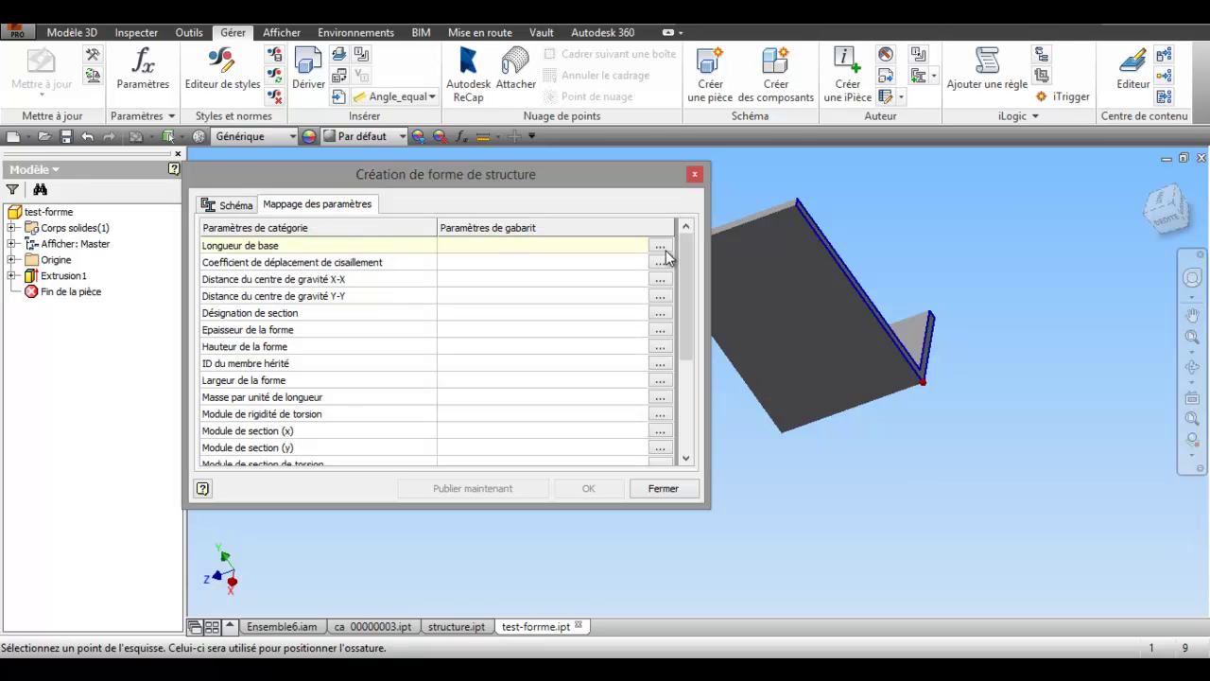
{"action": "left_click", "coordinate": [660, 245]}
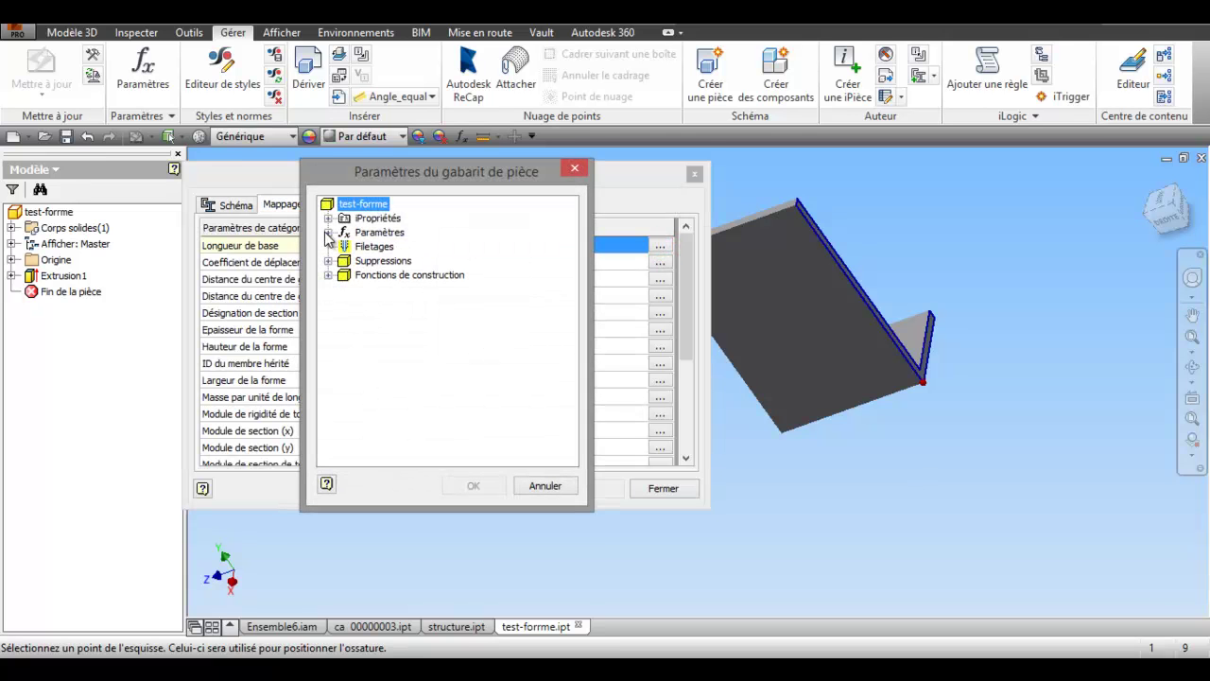
{"action": "left_click", "coordinate": [327, 233]}
{"action": "left_click", "coordinate": [346, 247]}
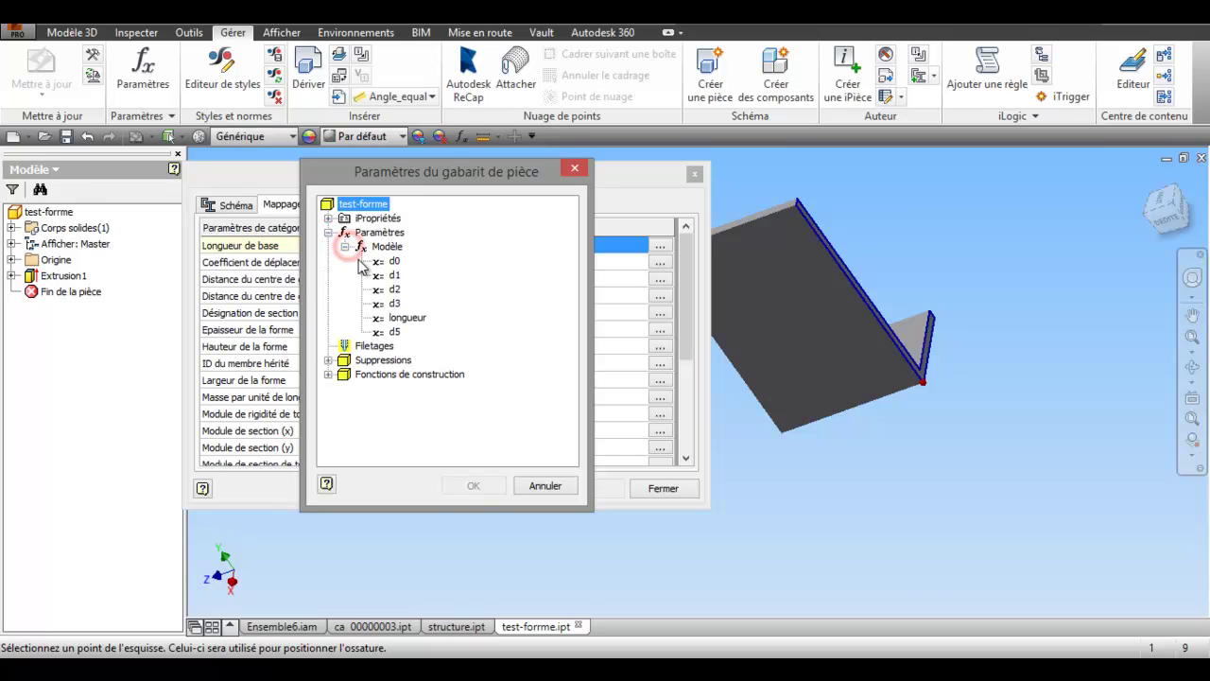
{"action": "left_click", "coordinate": [392, 320]}
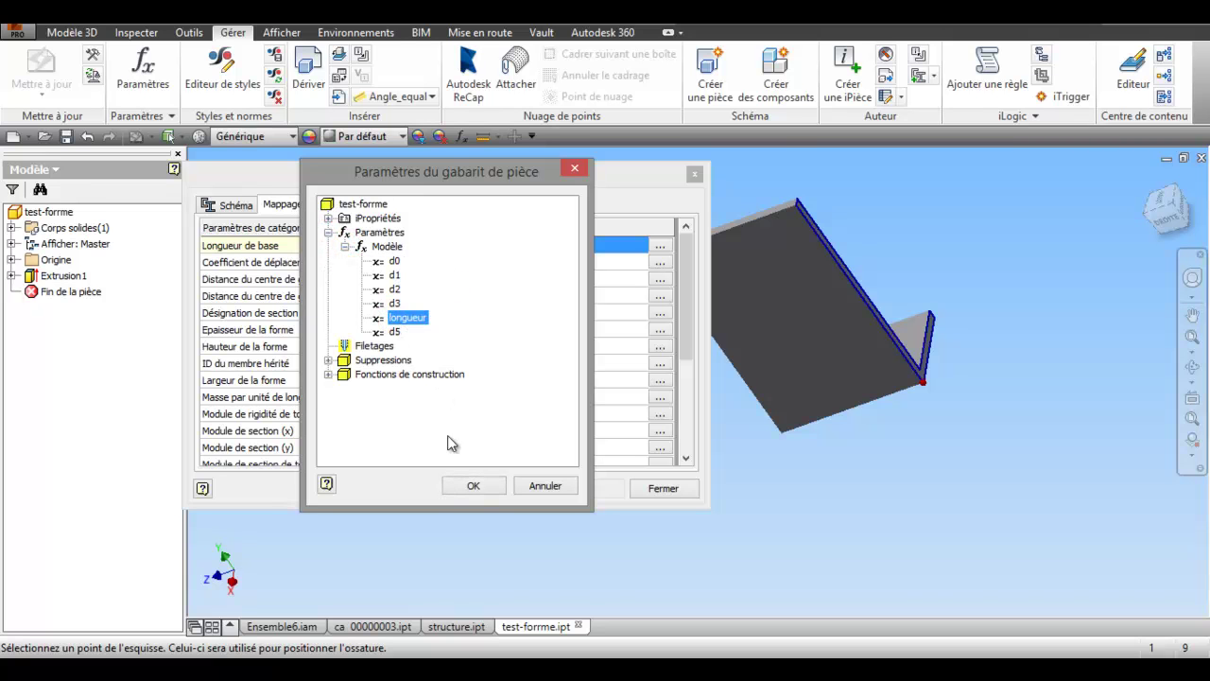
{"action": "left_click", "coordinate": [468, 487]}
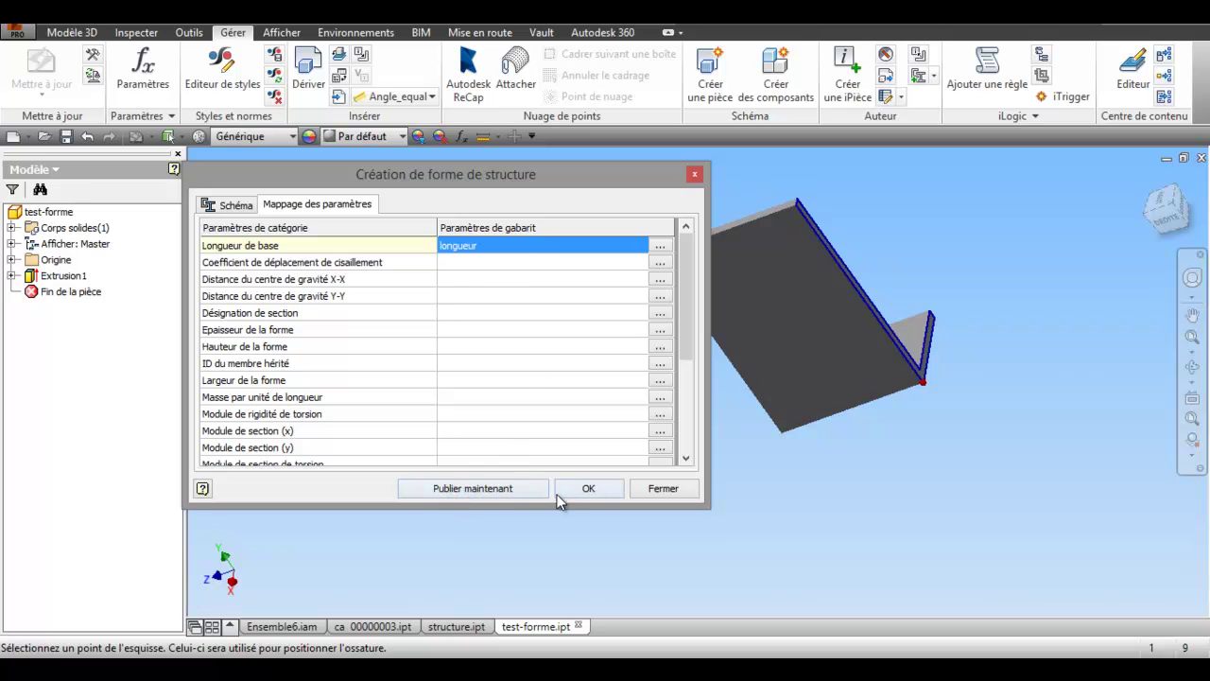
Start publishing the shape to the ma bibliothèque library in Français, targeting the Autres category under Profilés.
{"action": "left_click", "coordinate": [484, 488]}
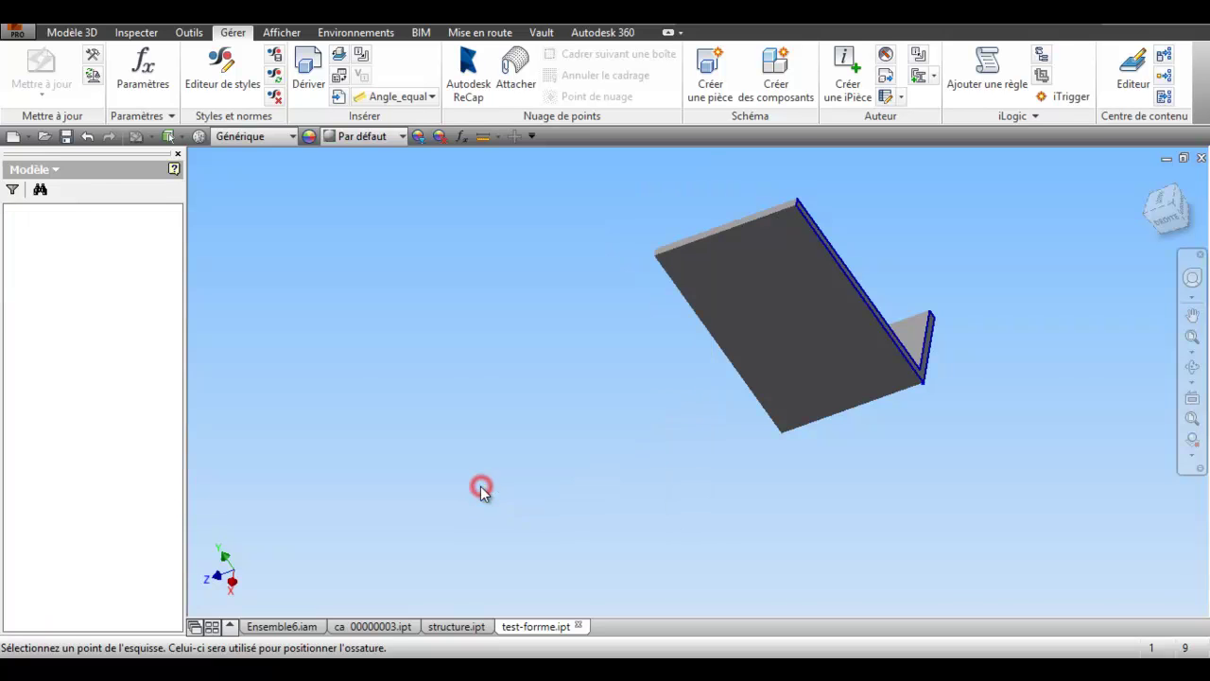
{"action": "left_click", "coordinate": [555, 373]}
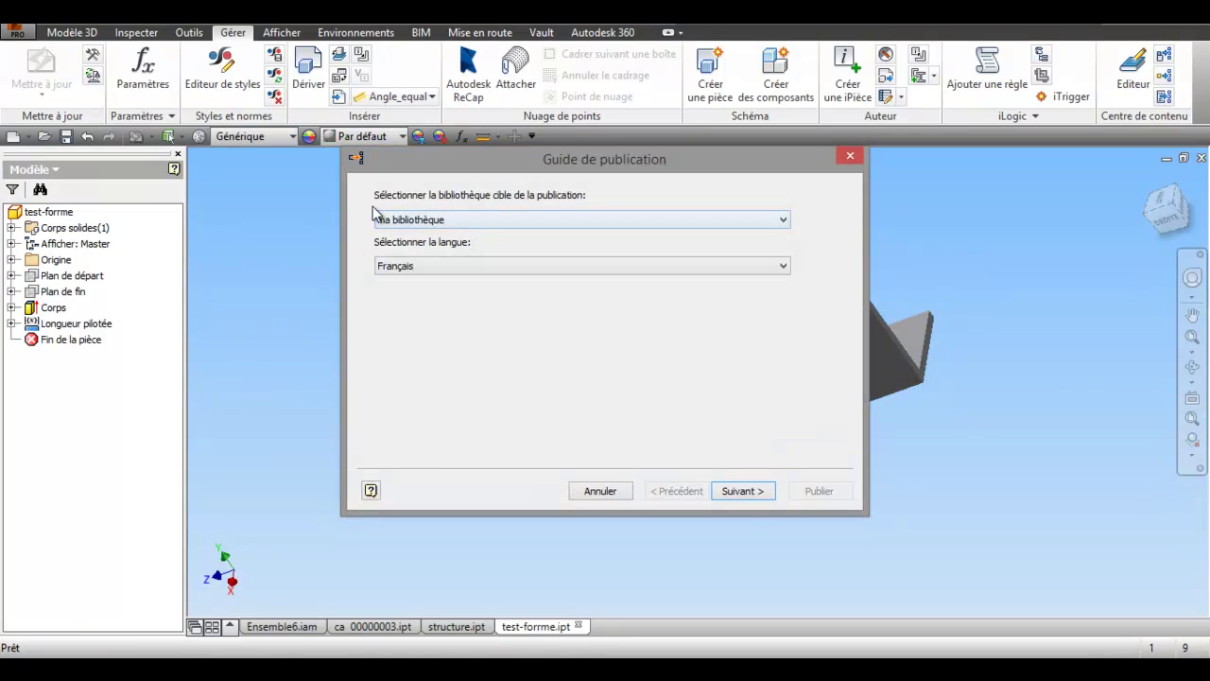
{"action": "left_click", "coordinate": [784, 224]}
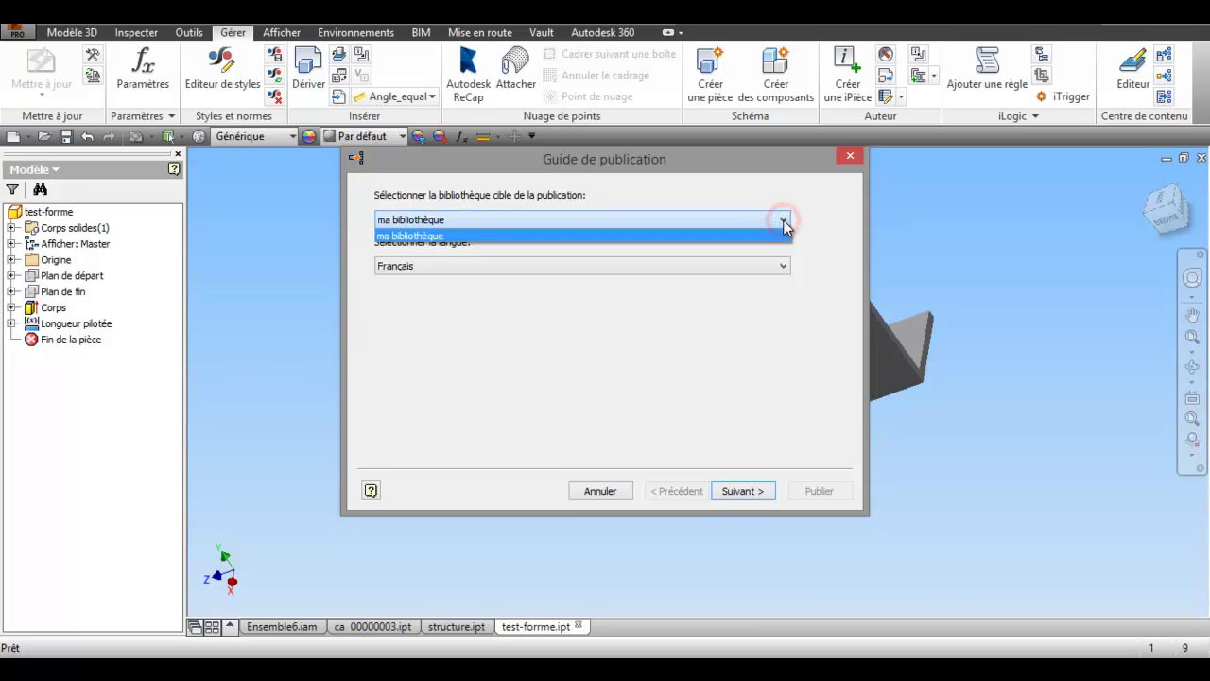
{"action": "left_click", "coordinate": [784, 223]}
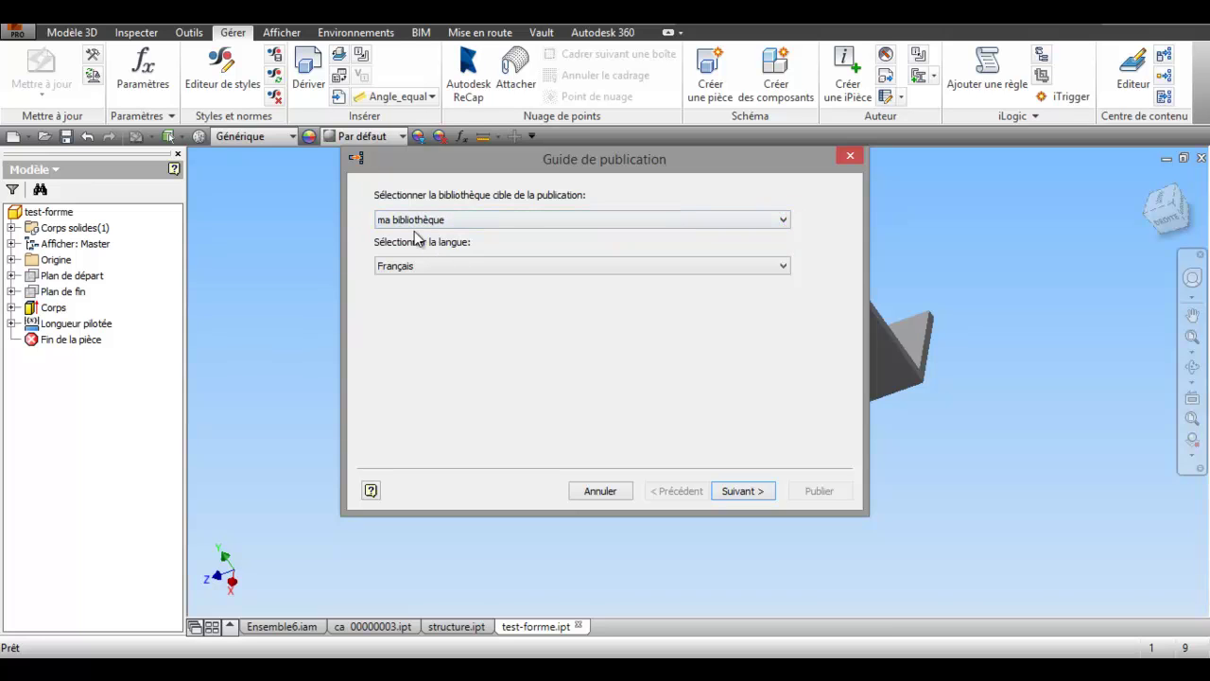
{"action": "left_click", "coordinate": [738, 492]}
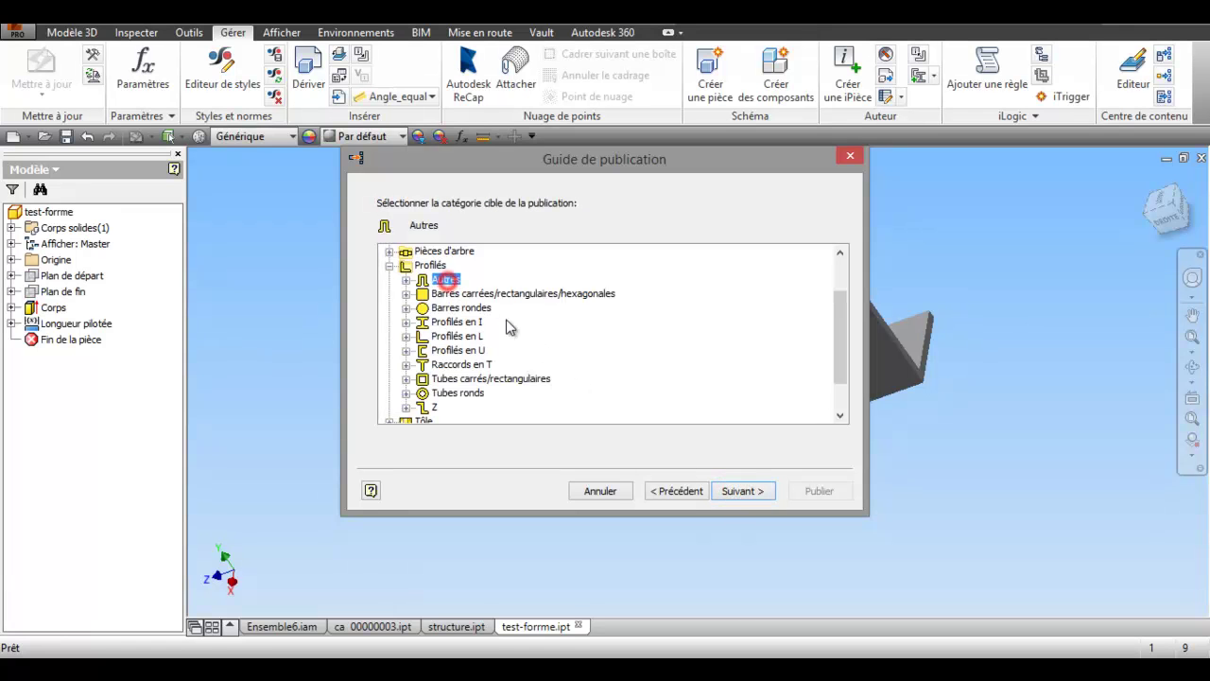
{"action": "left_click", "coordinate": [740, 490]}
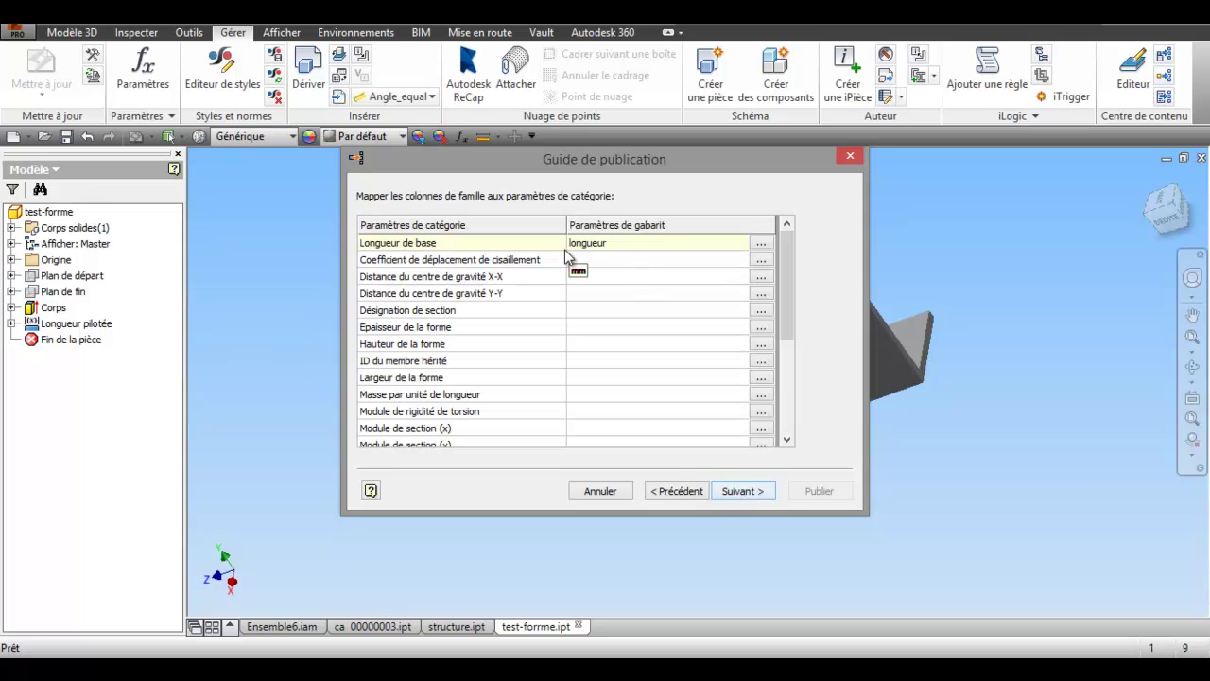
Accept the existing parameter mapping and set Longueur de base as the family's identifier column.
{"action": "left_click", "coordinate": [740, 492]}
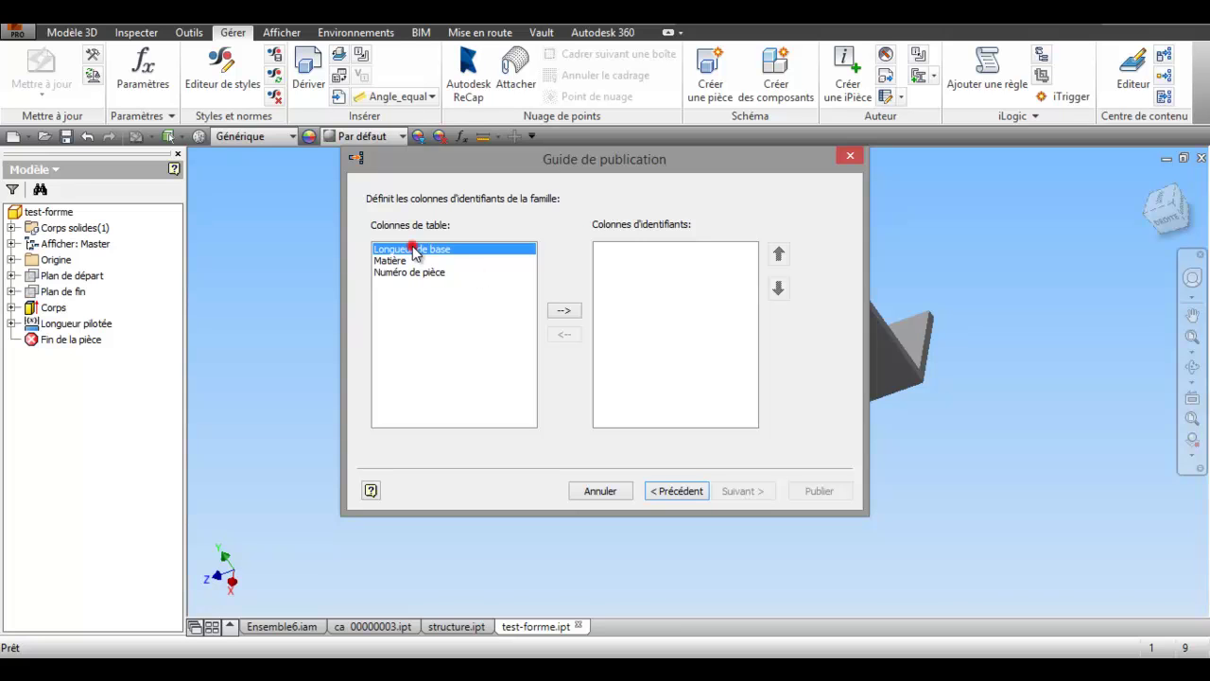
{"action": "left_click", "coordinate": [565, 310]}
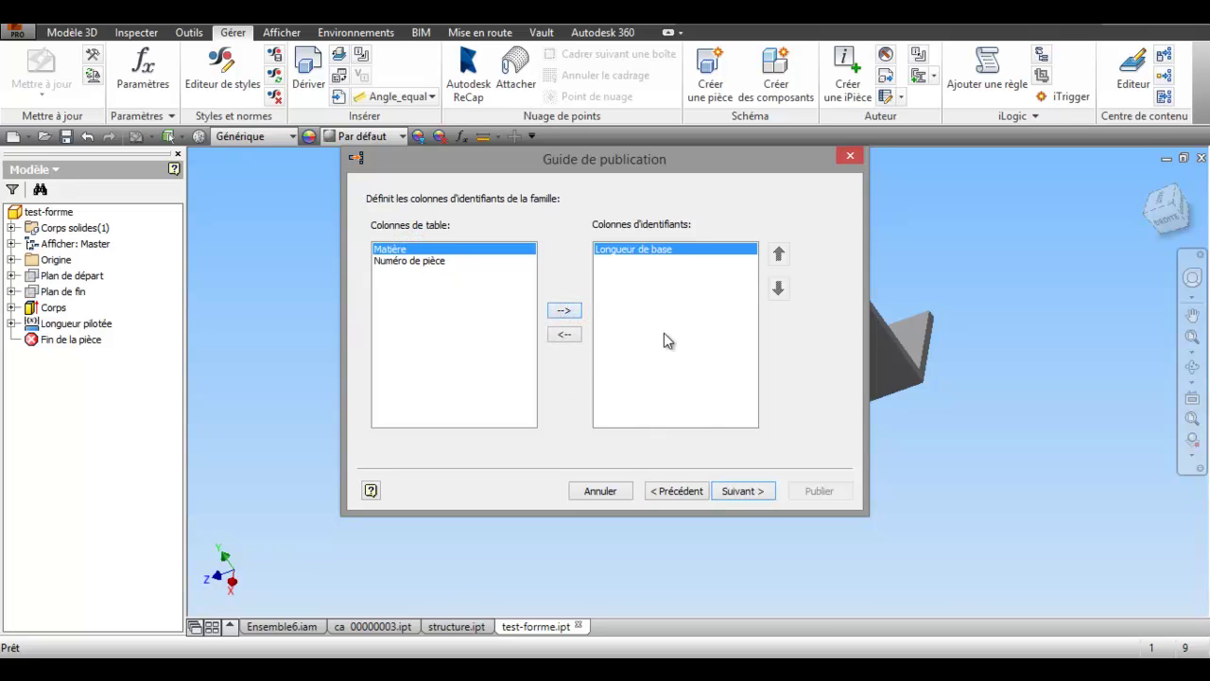
{"action": "left_click", "coordinate": [726, 489]}
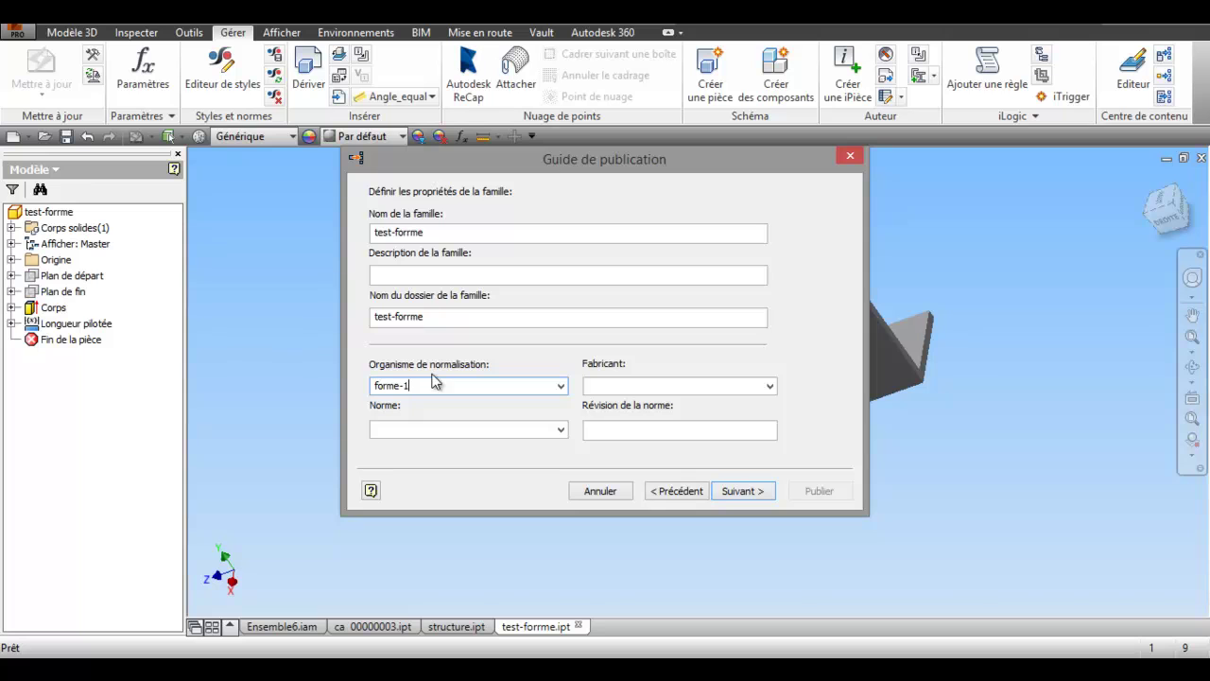
Set the family's standards organization to forme-1 and publish the family with the default thumbnail.
{"action": "left_click", "coordinate": [728, 495]}
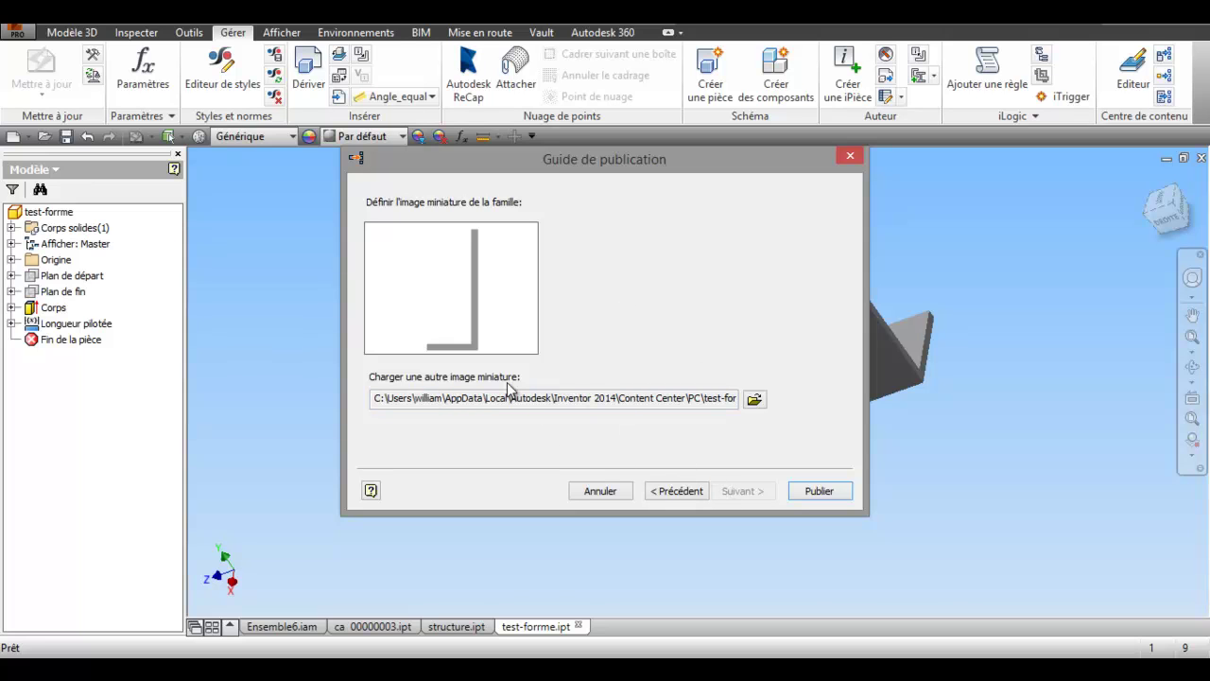
{"action": "left_click", "coordinate": [815, 492]}
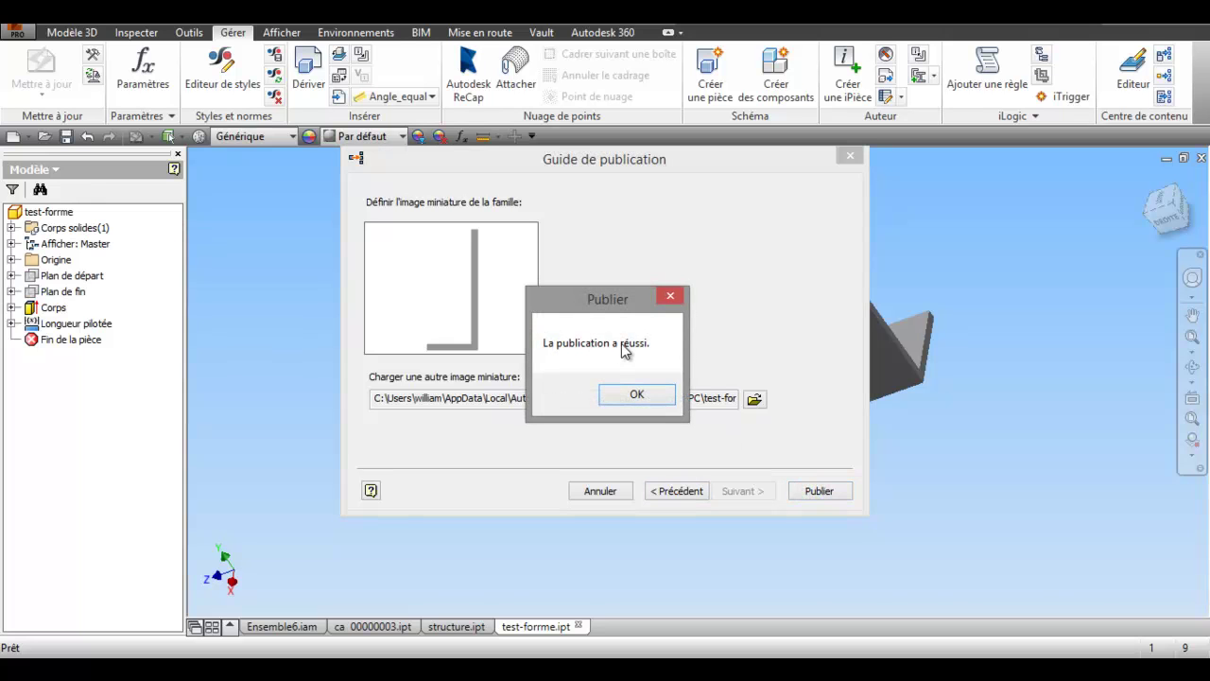
{"action": "left_click", "coordinate": [637, 395]}
{"action": "middle_click_drag", "start_coordinate": [562, 397], "coordinate": [556, 417], "text": "shift"}
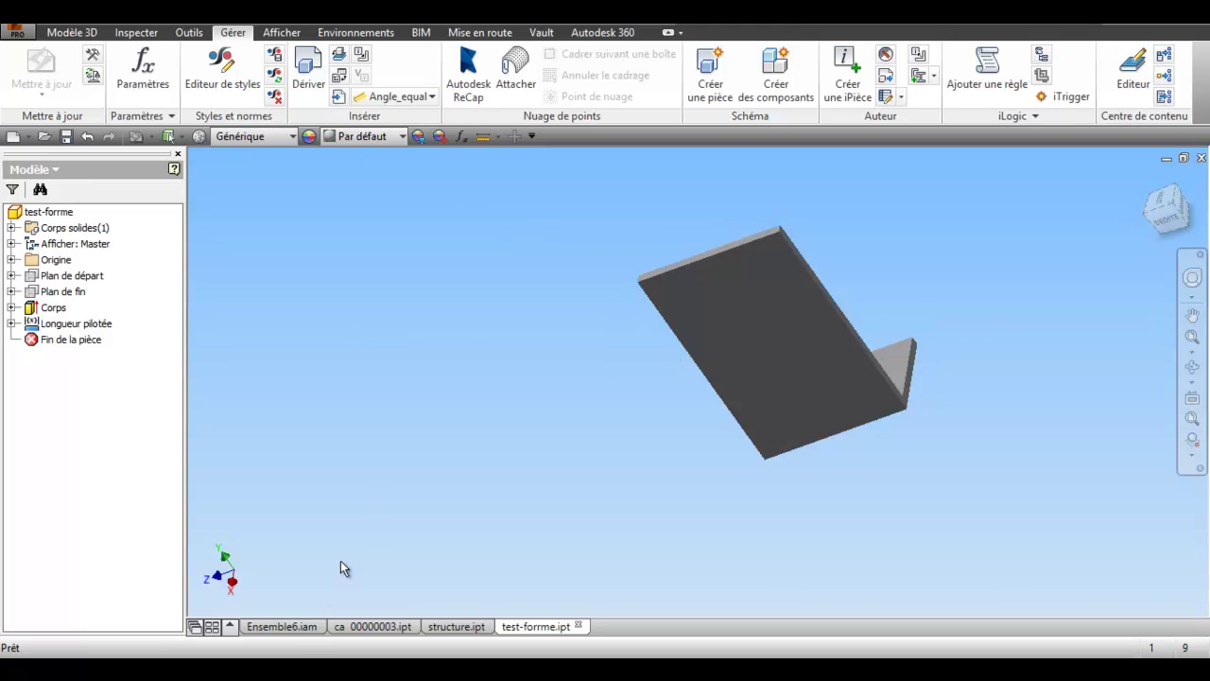
In the Ensemble6.iam assembly, start inserting a frame member using the forme-1 standard and the test-forrme family, keeping the frame visible beside the dialog.
{"action": "left_click", "coordinate": [294, 627]}
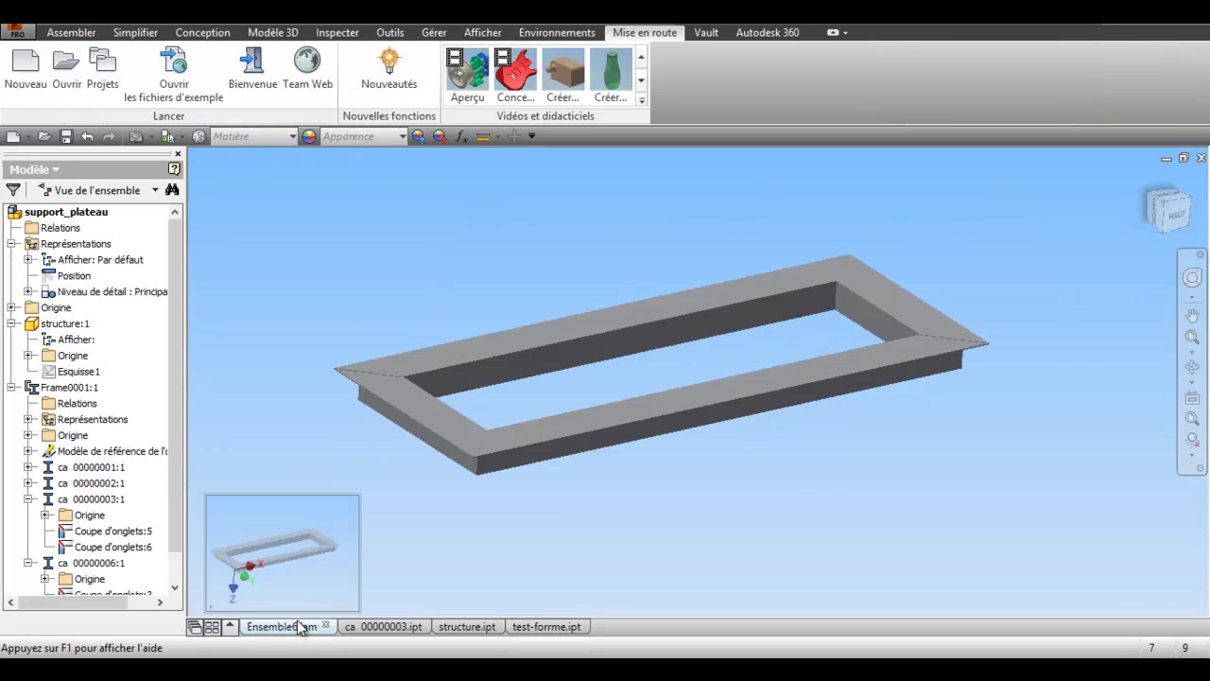
{"action": "middle_click_drag", "start_coordinate": [395, 348], "coordinate": [414, 324], "text": "shift"}
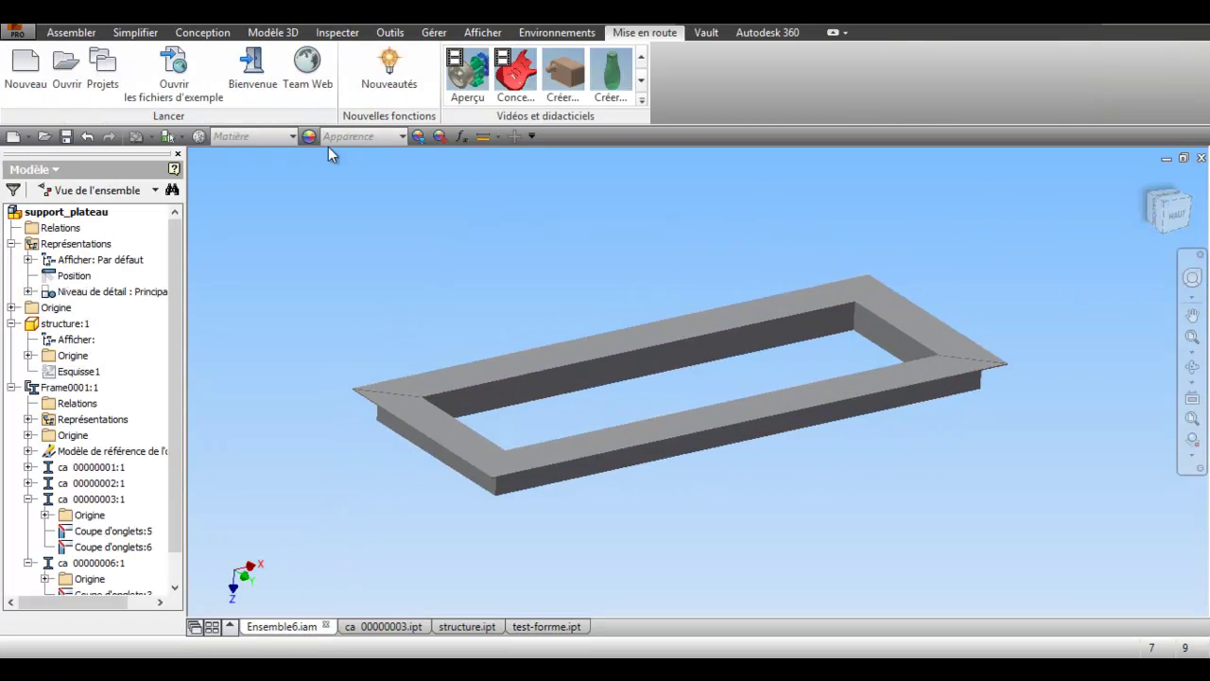
{"action": "middle_click_drag", "start_coordinate": [508, 297], "coordinate": [548, 294]}
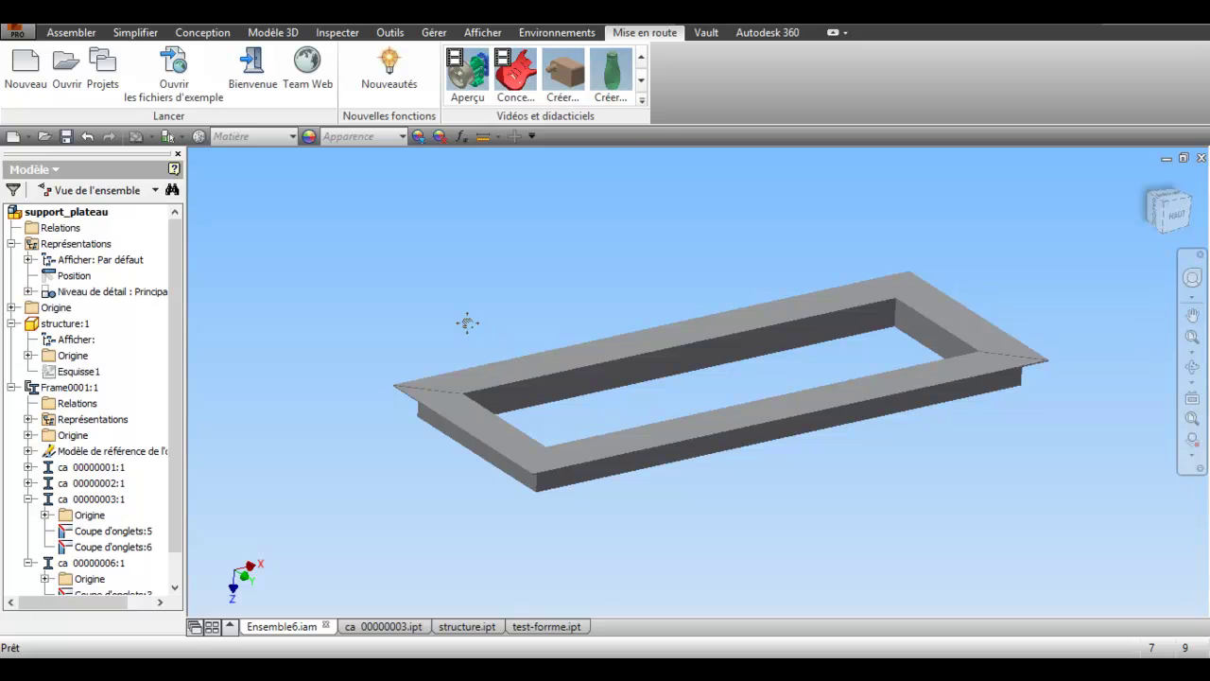
{"action": "middle_click_drag", "start_coordinate": [464, 322], "coordinate": [473, 317]}
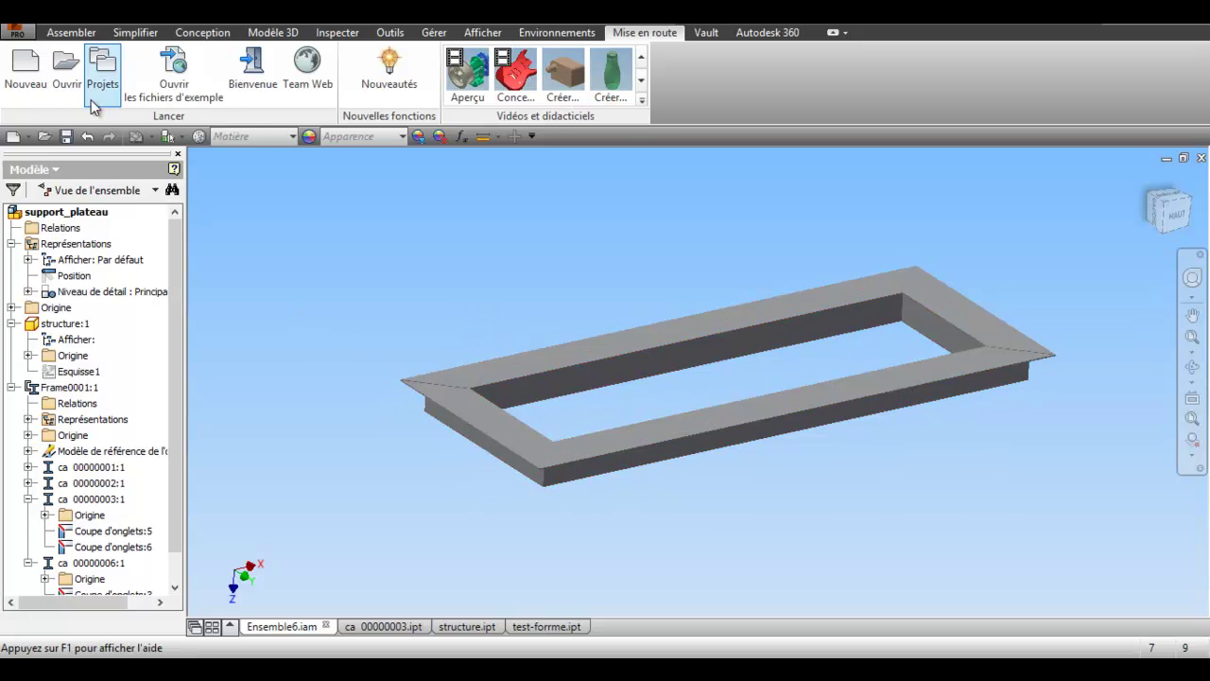
{"action": "left_click", "coordinate": [217, 32]}
{"action": "left_click", "coordinate": [189, 85]}
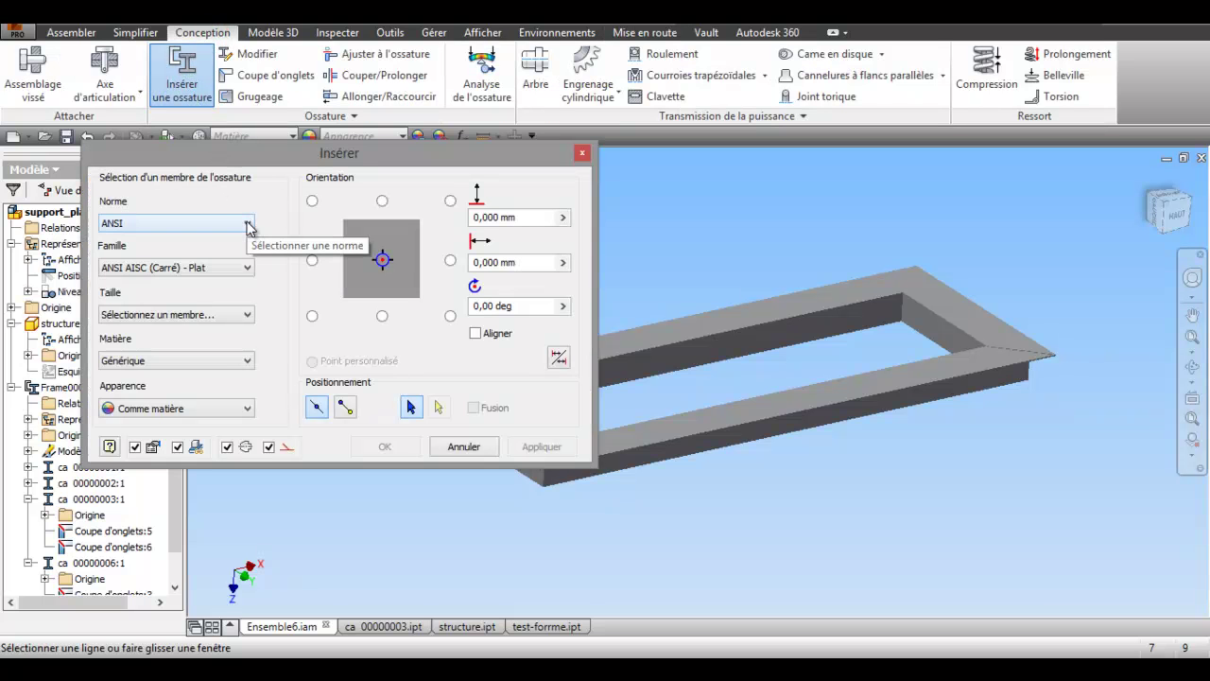
{"action": "left_click", "coordinate": [248, 224]}
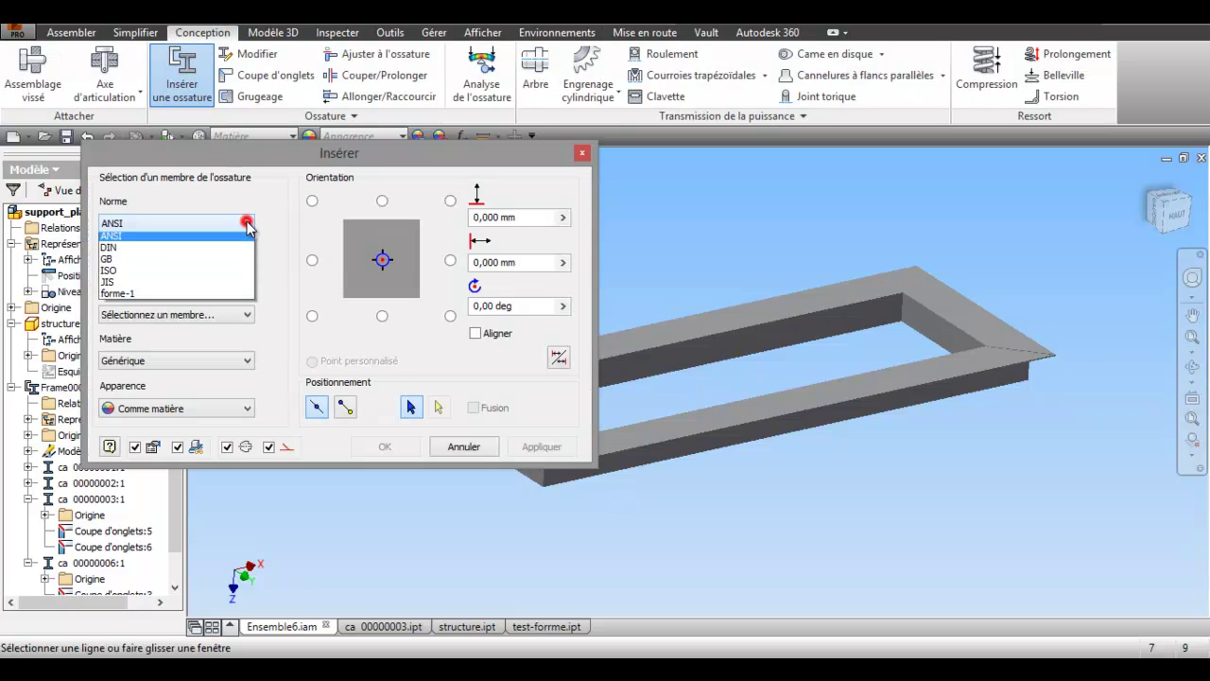
{"action": "left_click", "coordinate": [150, 298]}
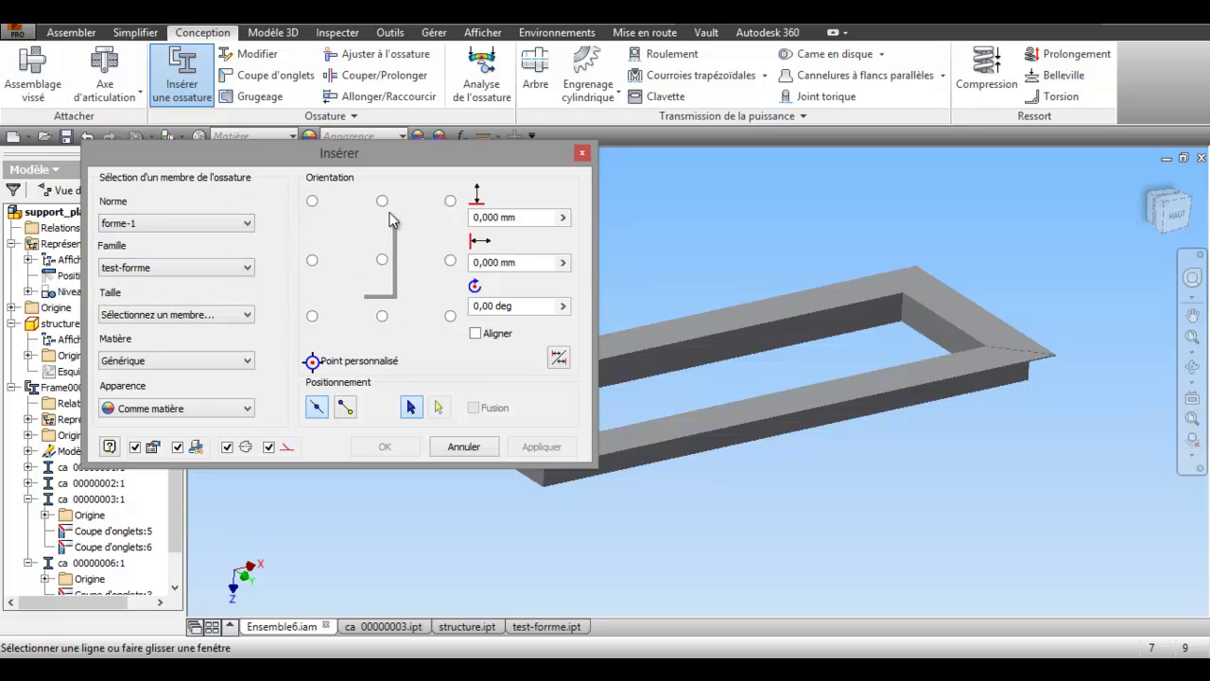
{"action": "left_click_drag", "start_coordinate": [399, 157], "coordinate": [353, 72]}
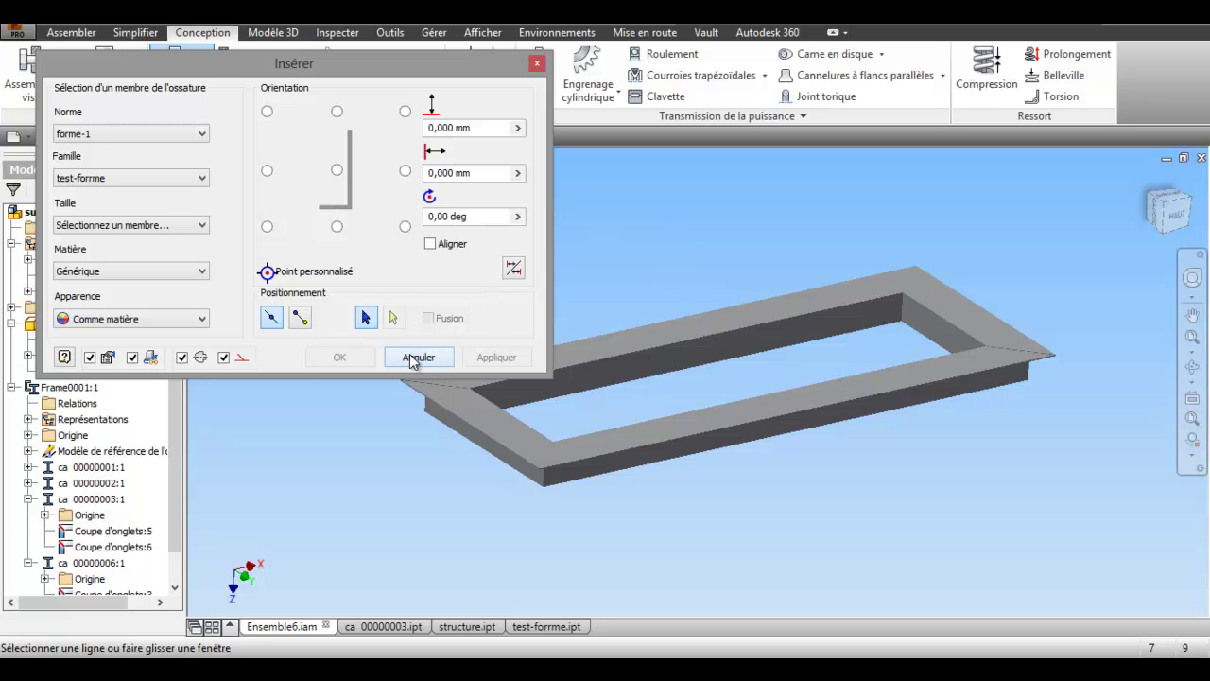
{"action": "middle_click_drag", "start_coordinate": [652, 263], "coordinate": [639, 267]}
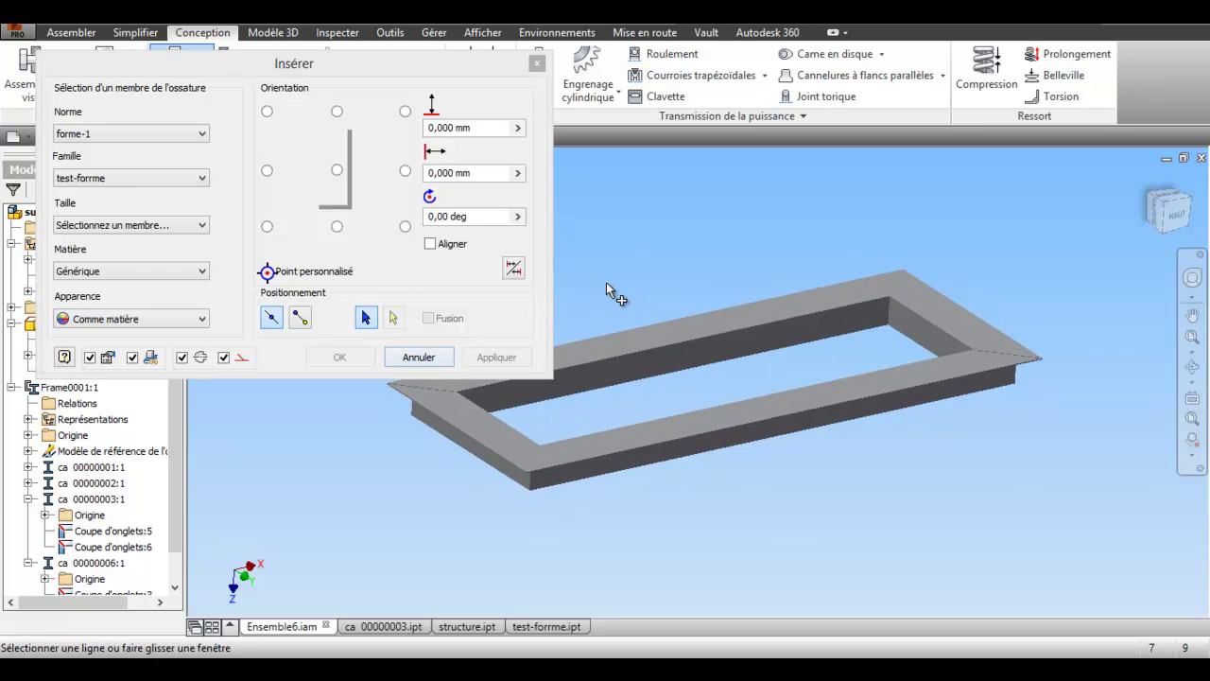